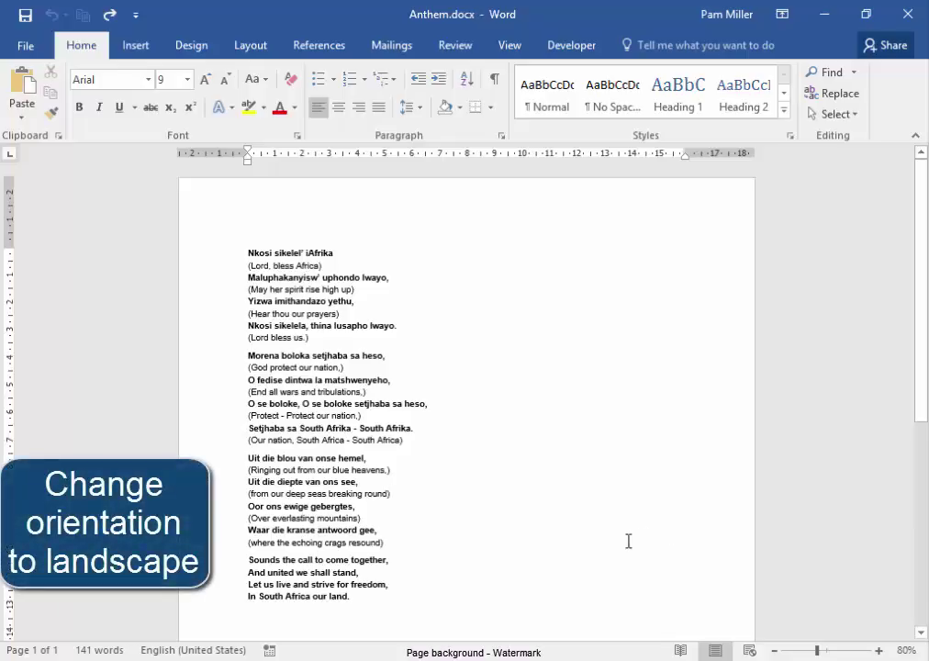
- Set the Anthem.docx page orientation to Landscape
{"action": "left_click", "coordinate": [241, 55]}
{"action": "left_click", "coordinate": [88, 115]}
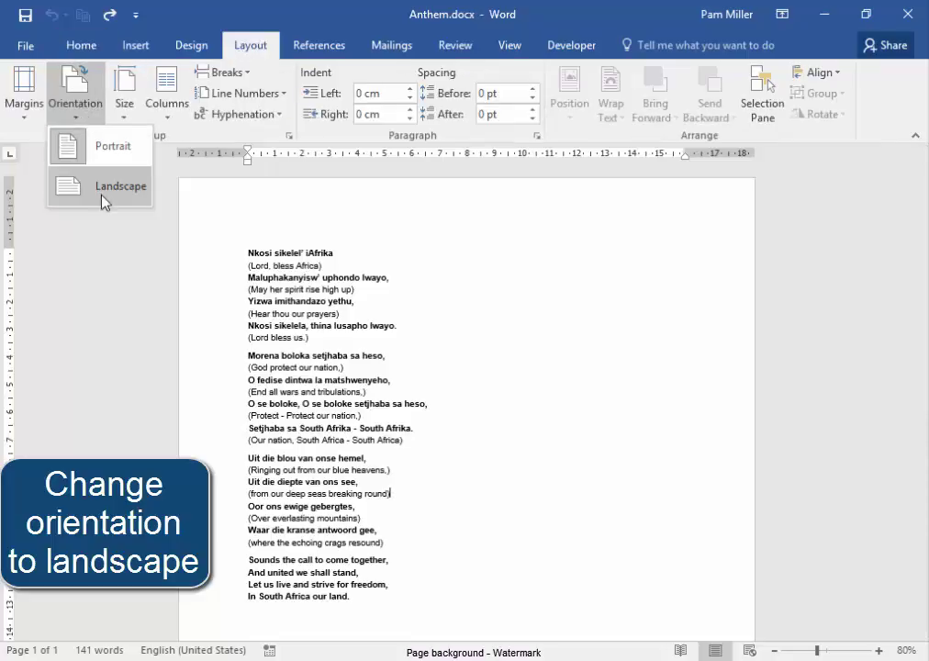
{"action": "left_click", "coordinate": [101, 198]}
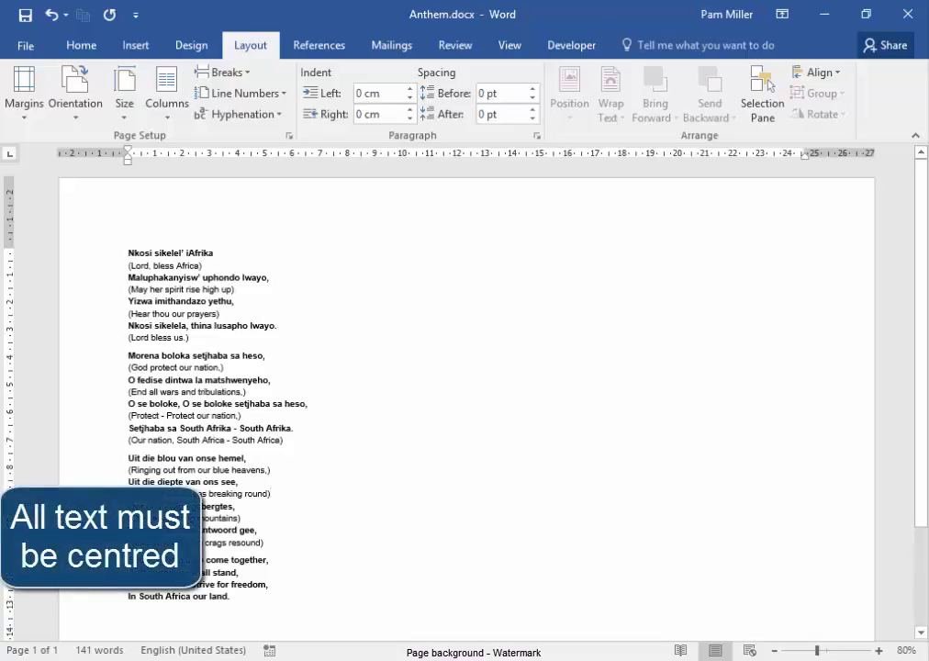
- Select all the anthem text, centre-align it, then deselect
{"action": "triple_click", "coordinate": [64, 500]}
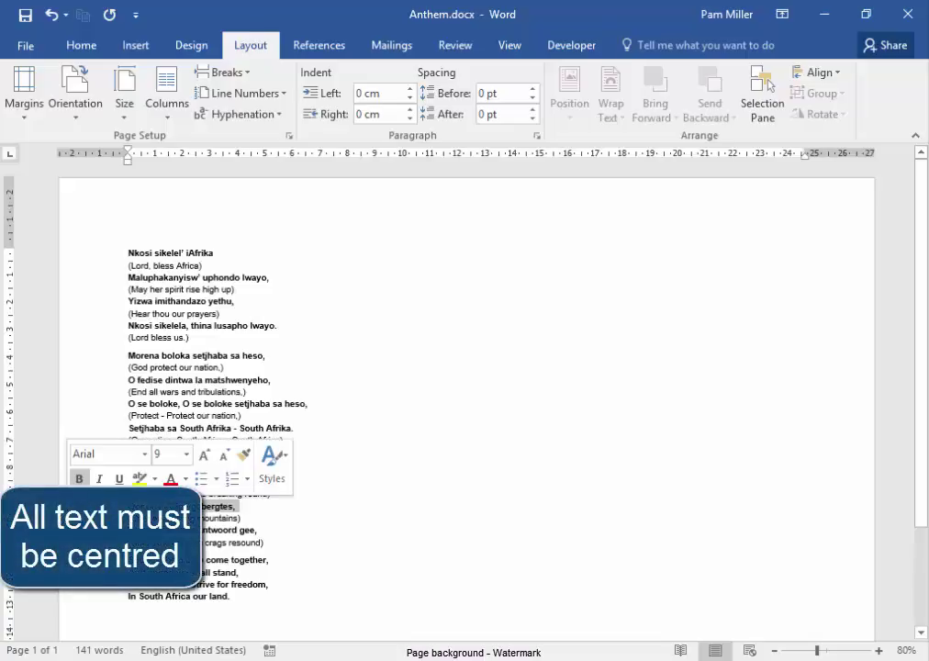
{"action": "left_click", "coordinate": [79, 46]}
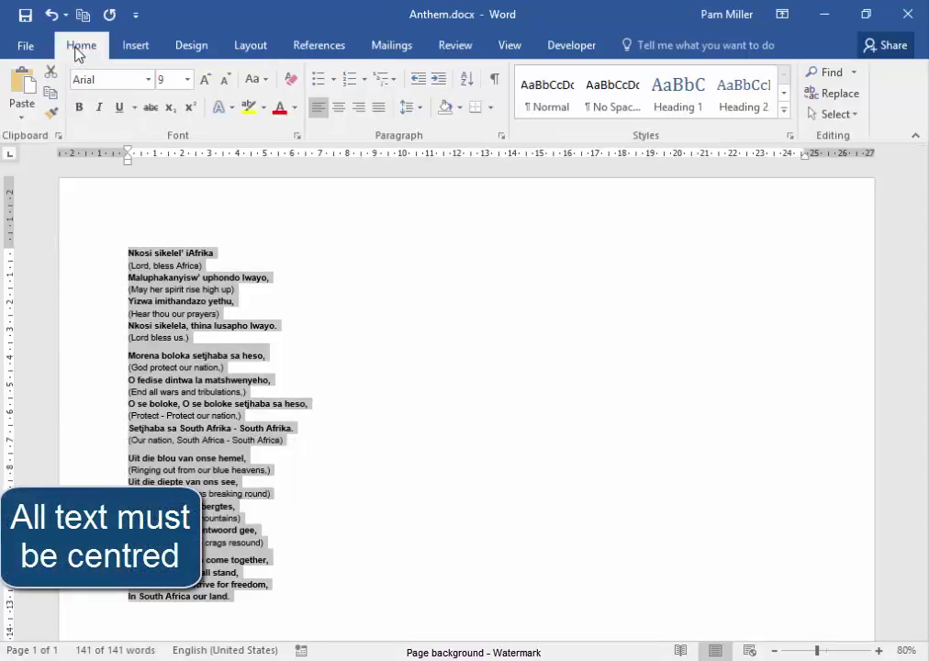
{"action": "left_click", "coordinate": [338, 107]}
{"action": "left_click", "coordinate": [595, 282]}
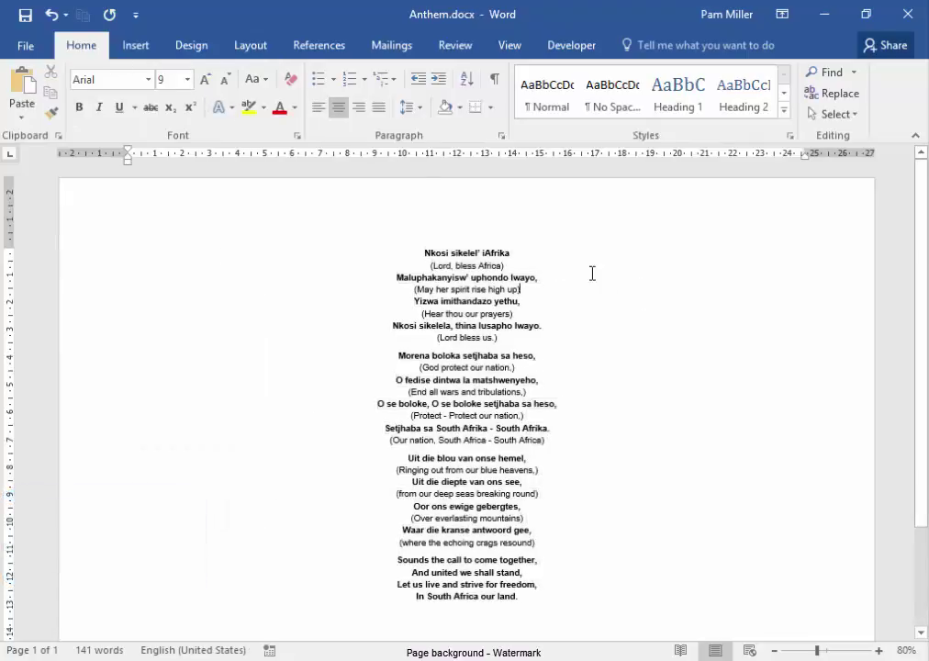
- Add a new line reading 'National anthem' above the first verse and select it
{"action": "left_click", "coordinate": [422, 254]}
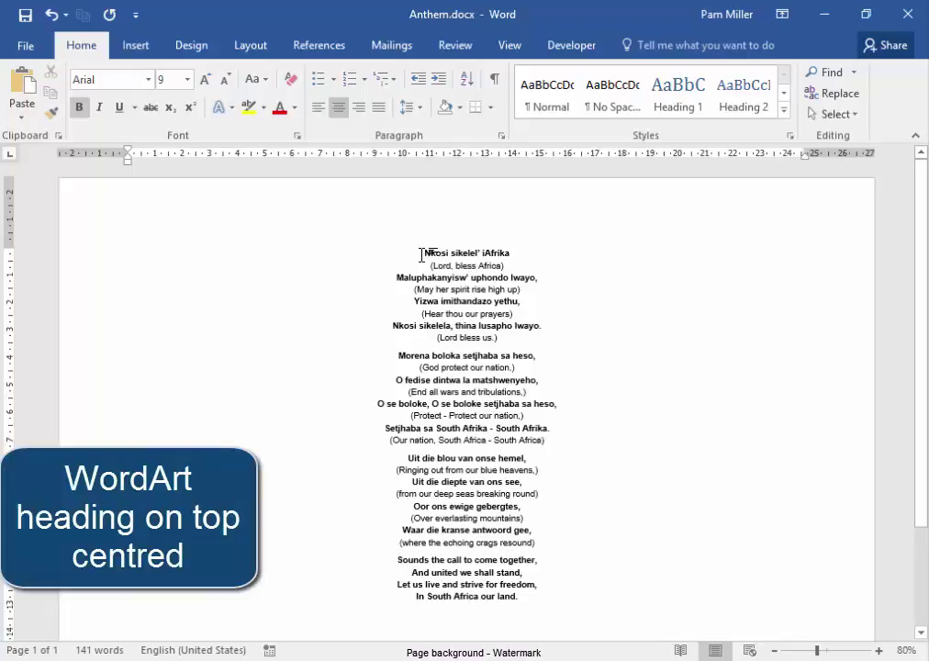
{"action": "key", "text": "Return"}
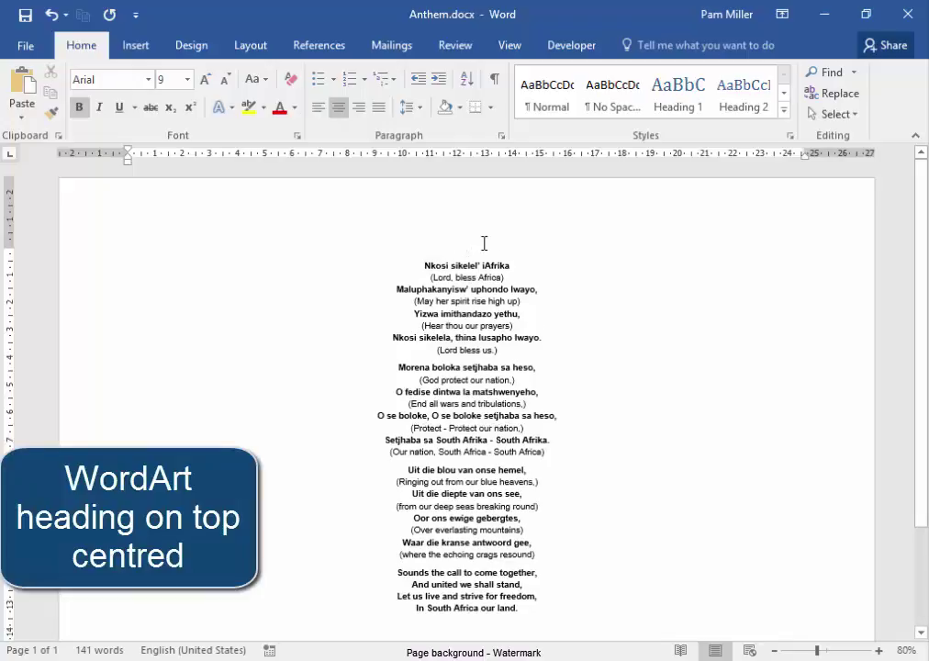
{"action": "type", "text": "Nation"}
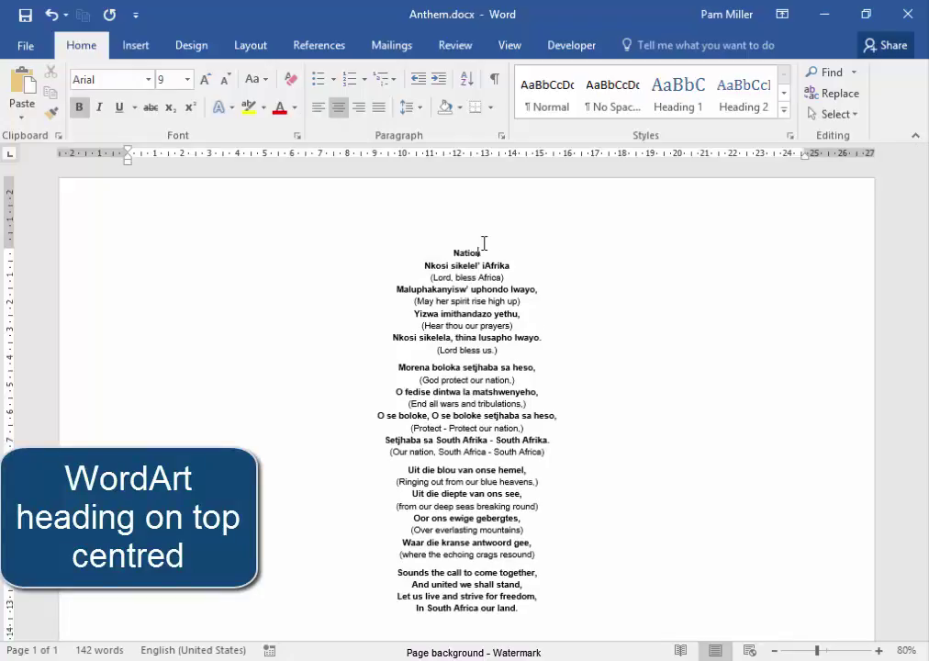
{"action": "type", "text": "al anthem"}
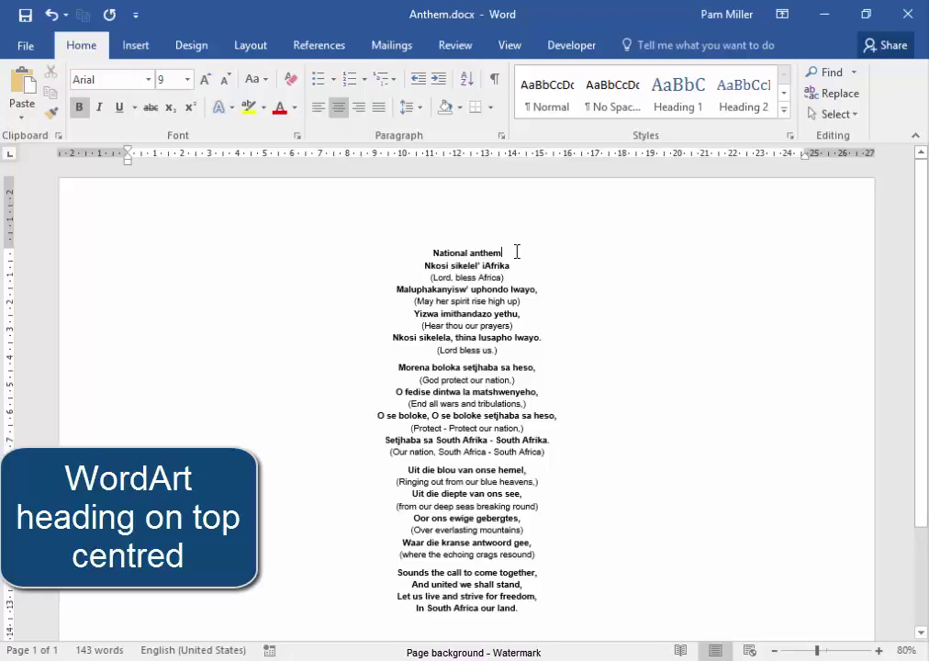
{"action": "left_click_drag", "start_coordinate": [516, 252], "coordinate": [433, 252]}
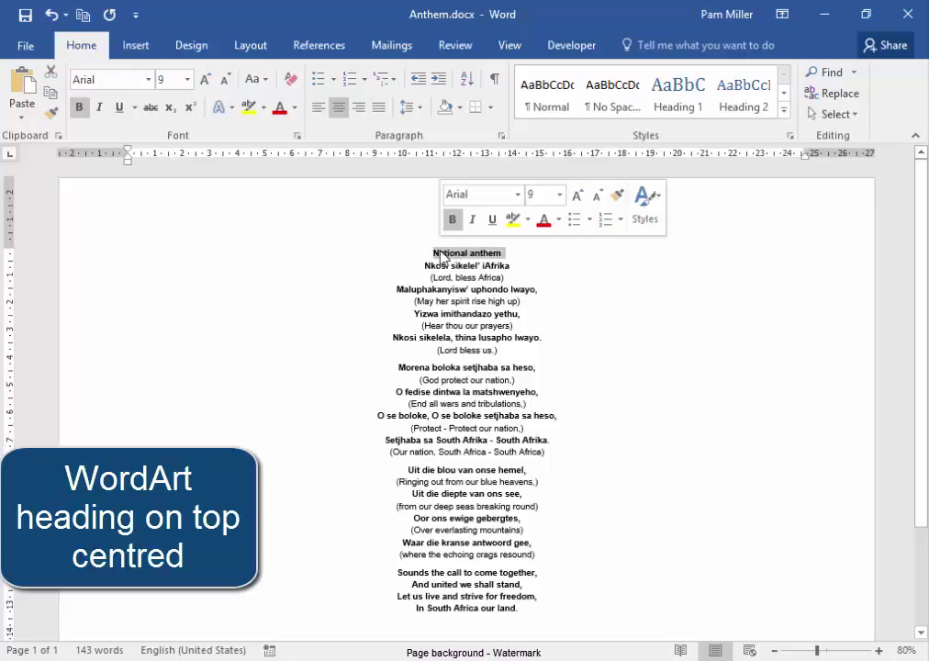
- Make the 'National anthem' heading first-style WordArt, in line with text and centred
{"action": "left_click", "coordinate": [139, 46]}
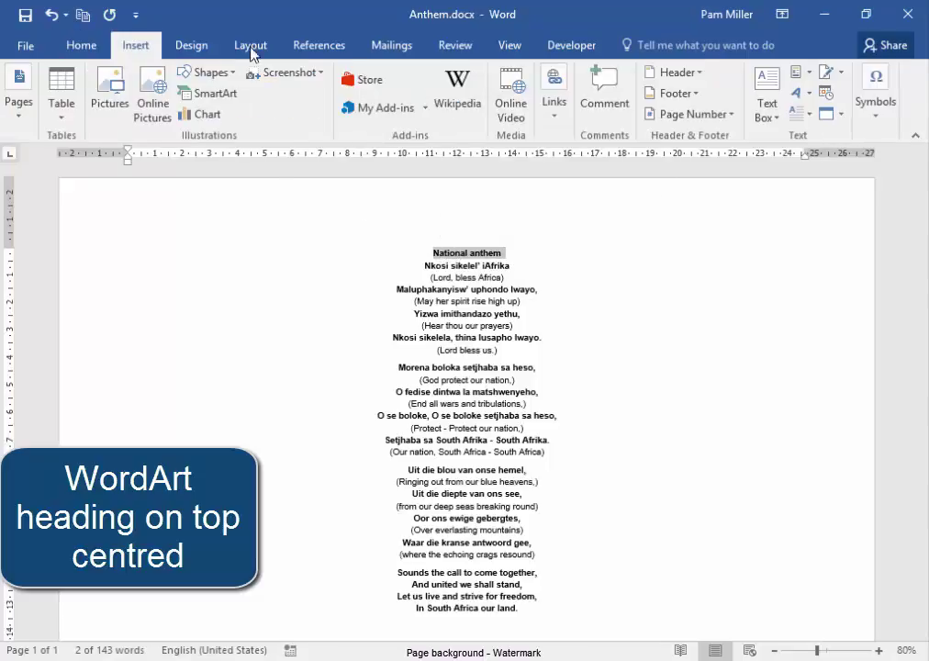
{"action": "left_click", "coordinate": [799, 96]}
{"action": "left_click", "coordinate": [681, 132]}
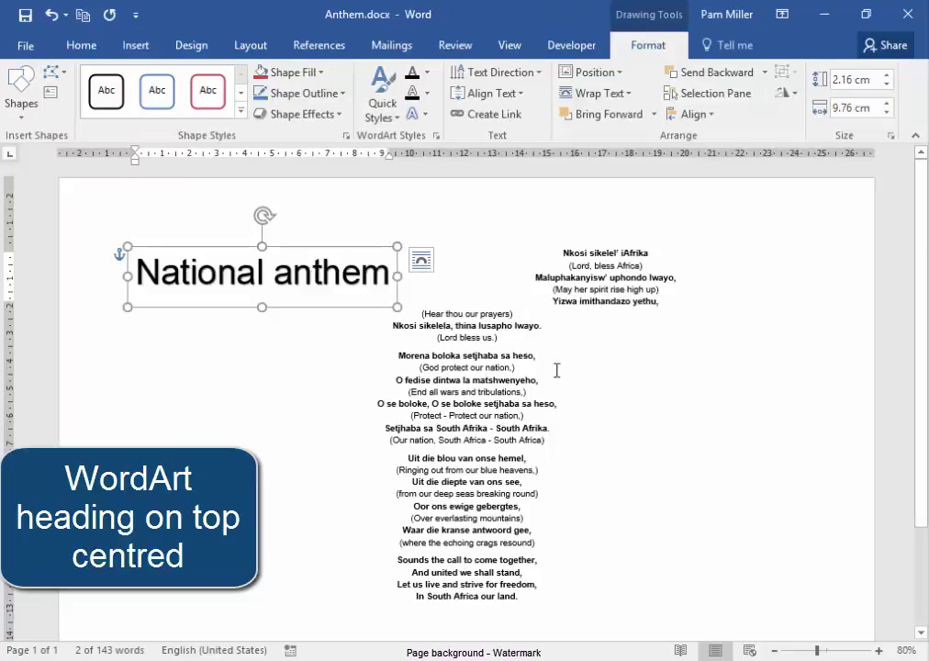
{"action": "left_click", "coordinate": [423, 268]}
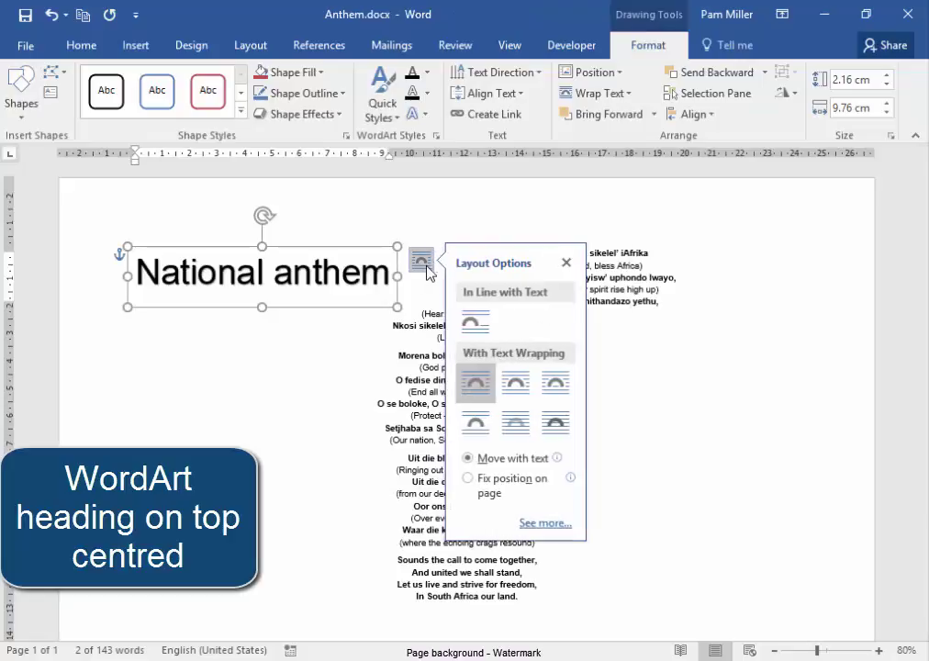
{"action": "left_click", "coordinate": [476, 323]}
{"action": "key", "text": "ctrl+e"}
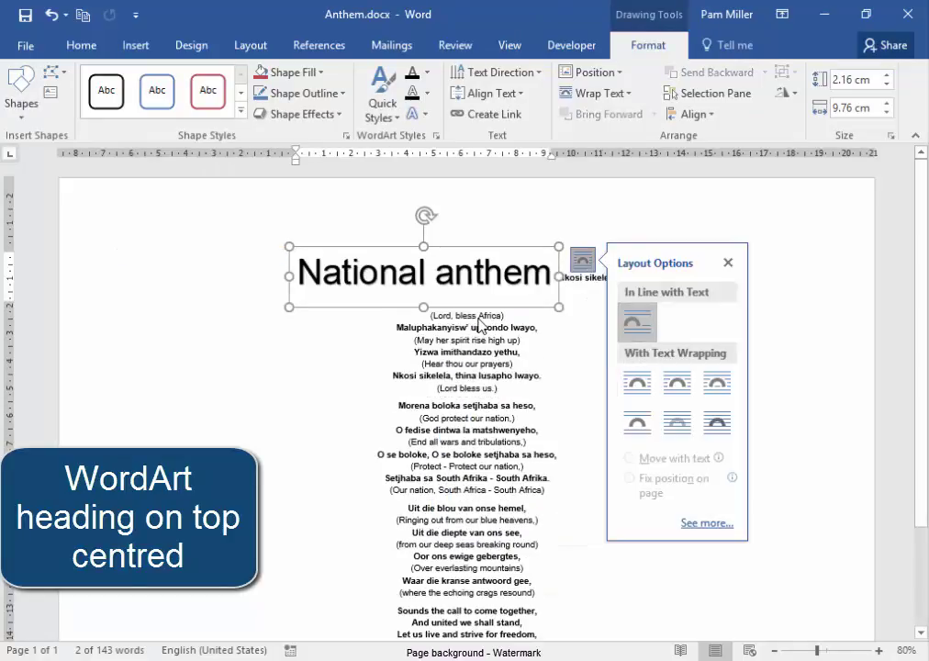
{"action": "left_click", "coordinate": [558, 342]}
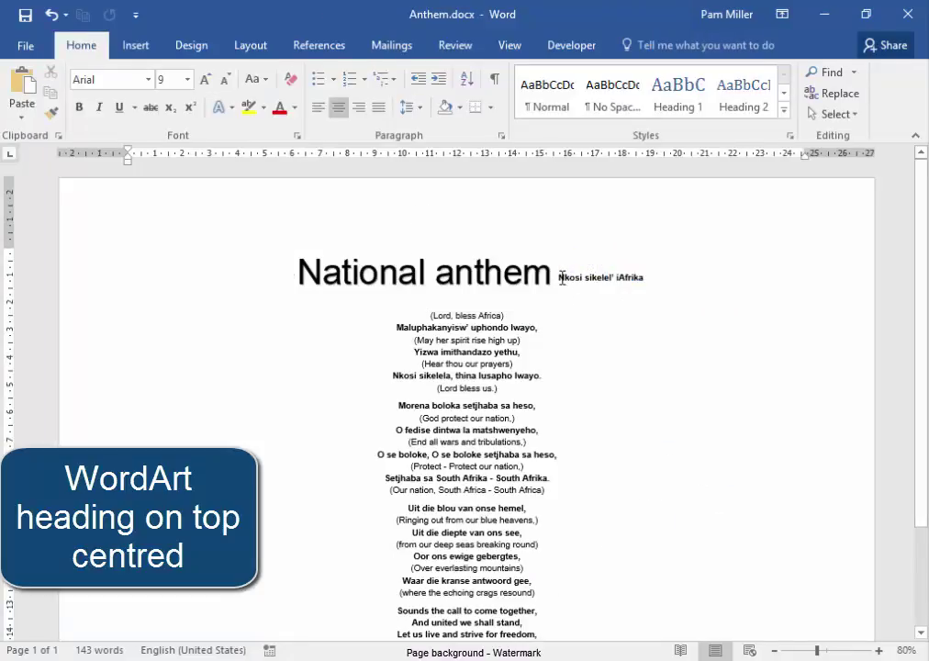
- Move 'Nkosi sikelel' iAfrika' onto its own line below the heading and zoom out to 60%
{"action": "left_click", "coordinate": [564, 277]}
{"action": "key", "text": "Return"}
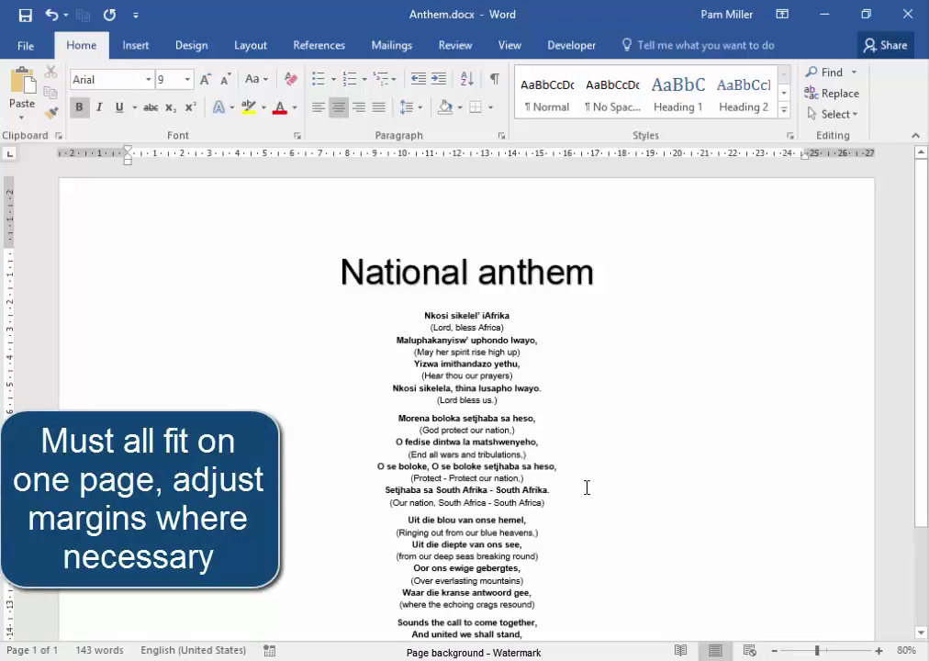
{"action": "left_click", "coordinate": [774, 649]}
{"action": "left_click", "coordinate": [773, 649]}
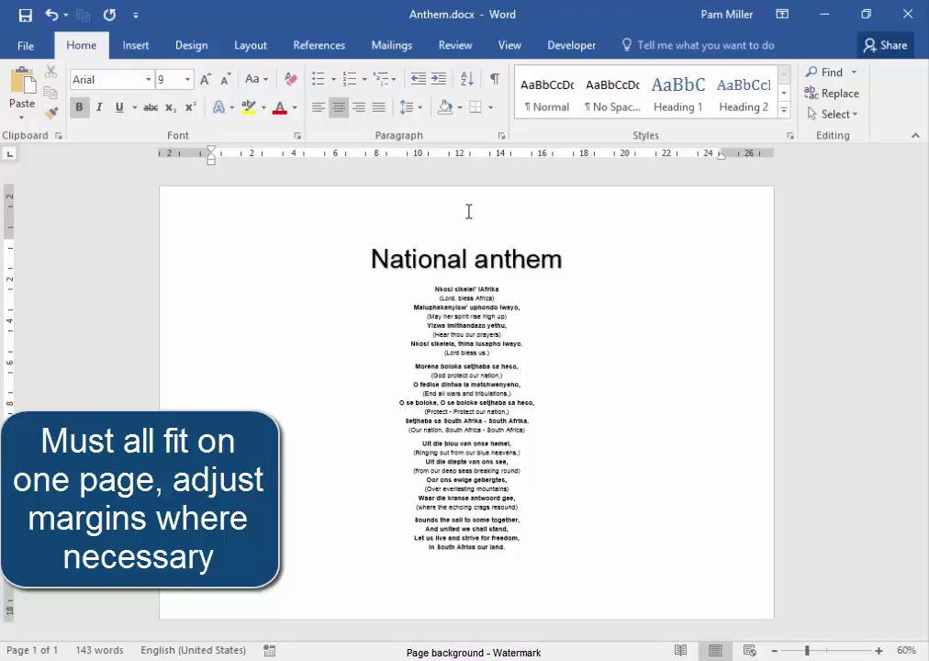
- Grow all the document text from 9 to 10 pt
{"action": "key", "text": "ctrl+a"}
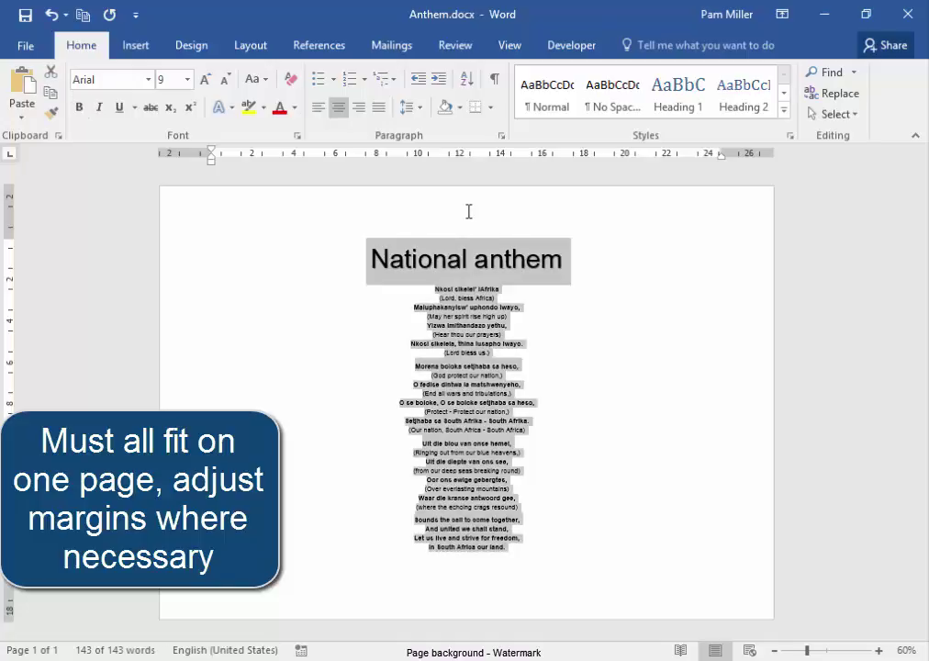
{"action": "left_click", "coordinate": [206, 83]}
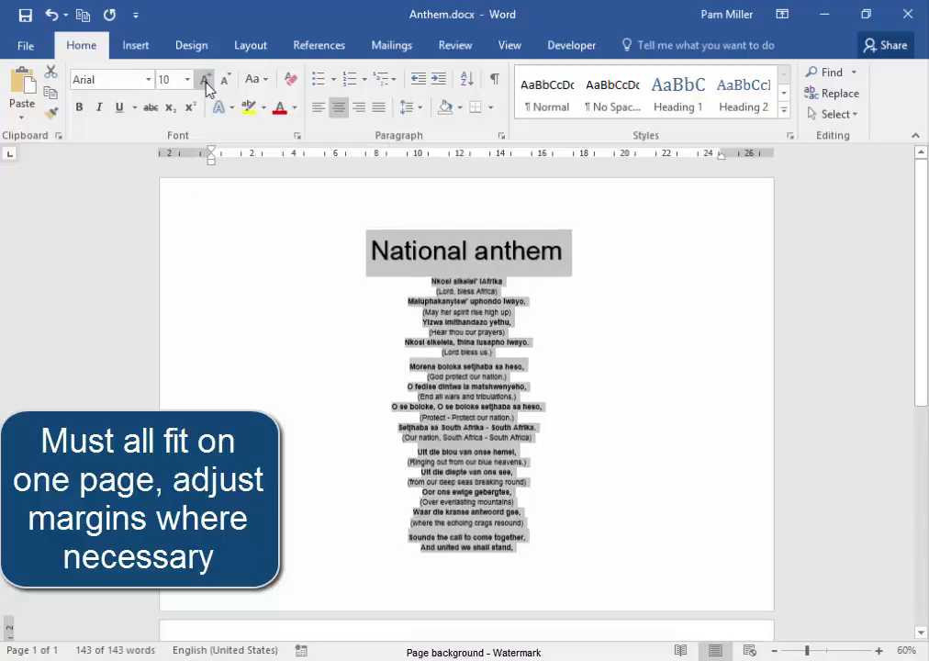
{"action": "scroll", "coordinate": [885, 378], "scroll_direction": "down", "scroll_amount": 3}
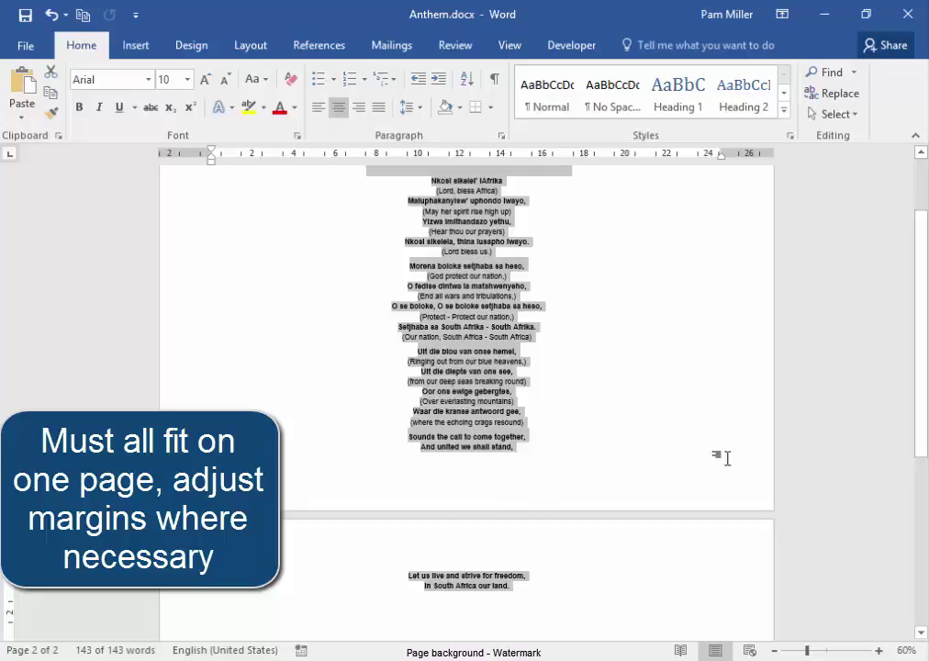
{"action": "left_click", "coordinate": [692, 418]}
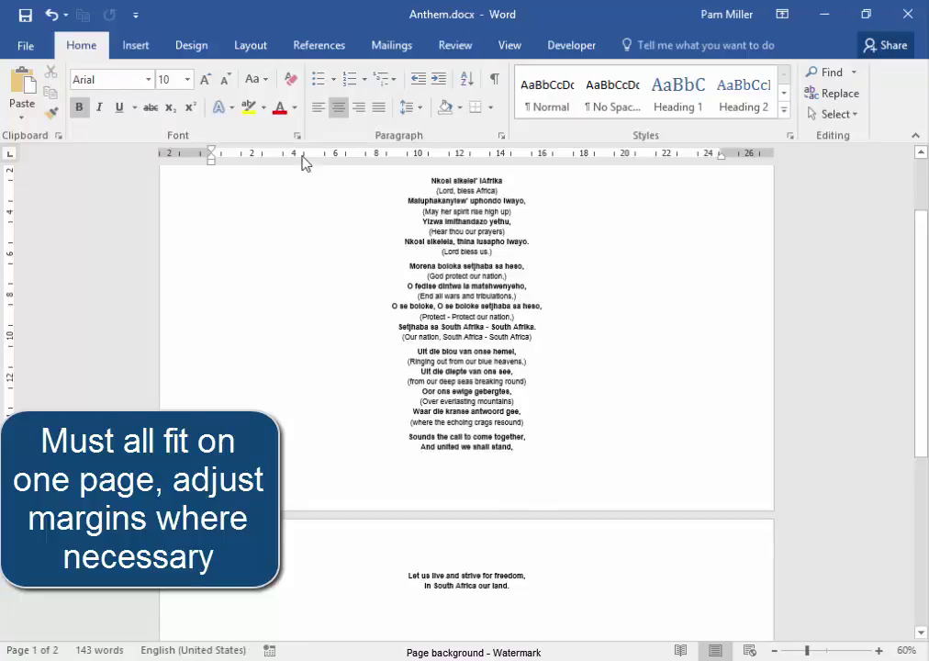
- Apply the Last Custom Setting margins (1 cm top and bottom), then select the whole document
{"action": "left_click", "coordinate": [248, 48]}
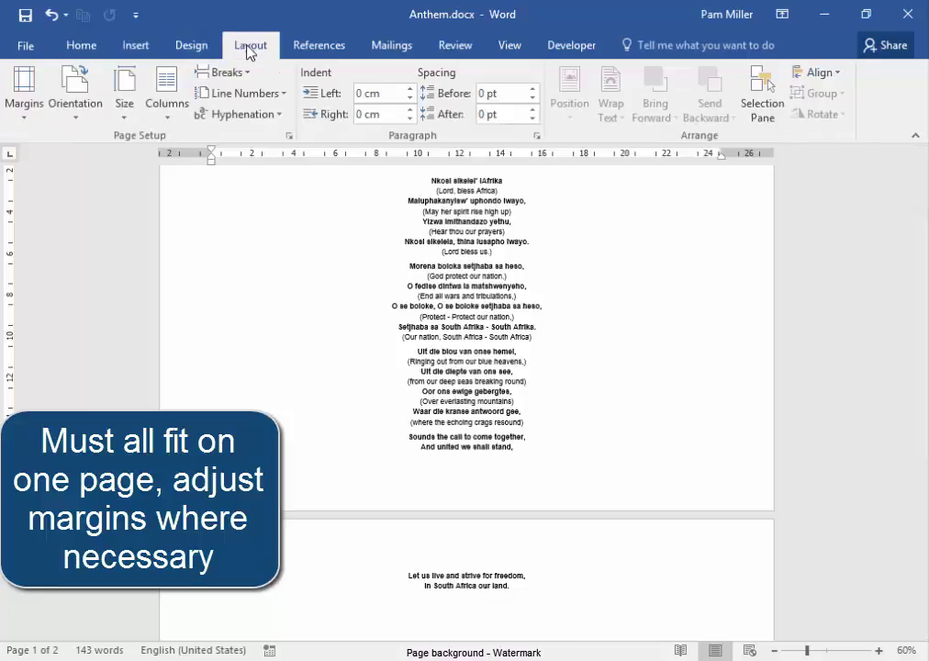
{"action": "left_click", "coordinate": [26, 101]}
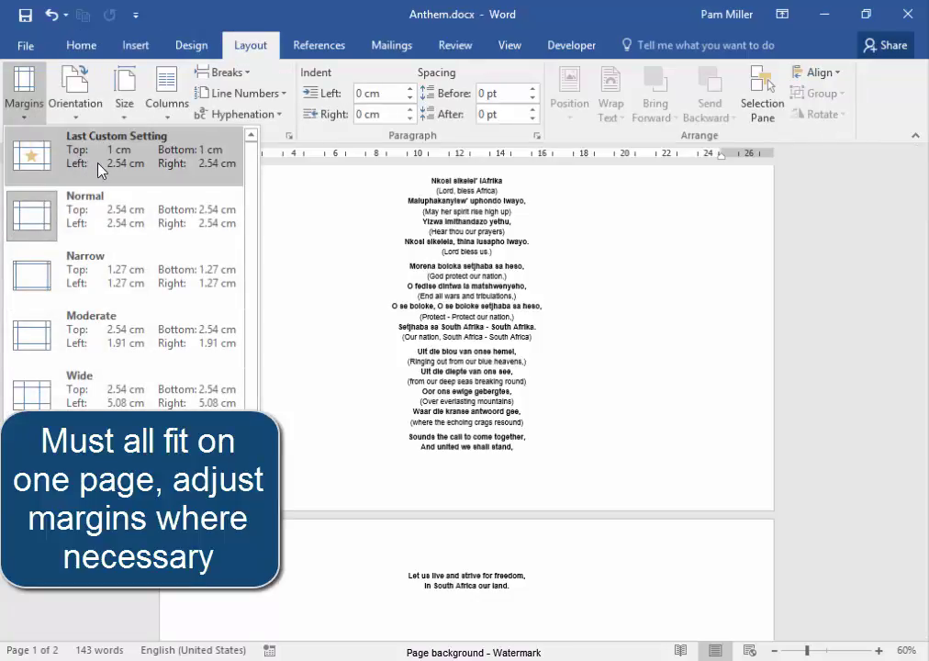
{"action": "left_click", "coordinate": [216, 169]}
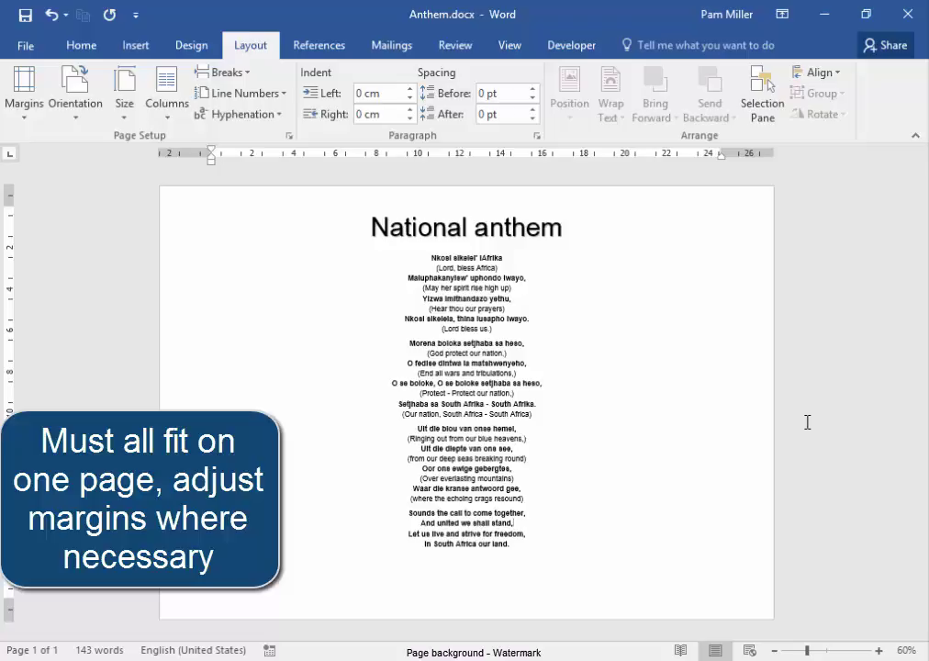
{"action": "key", "text": "ctrl+a"}
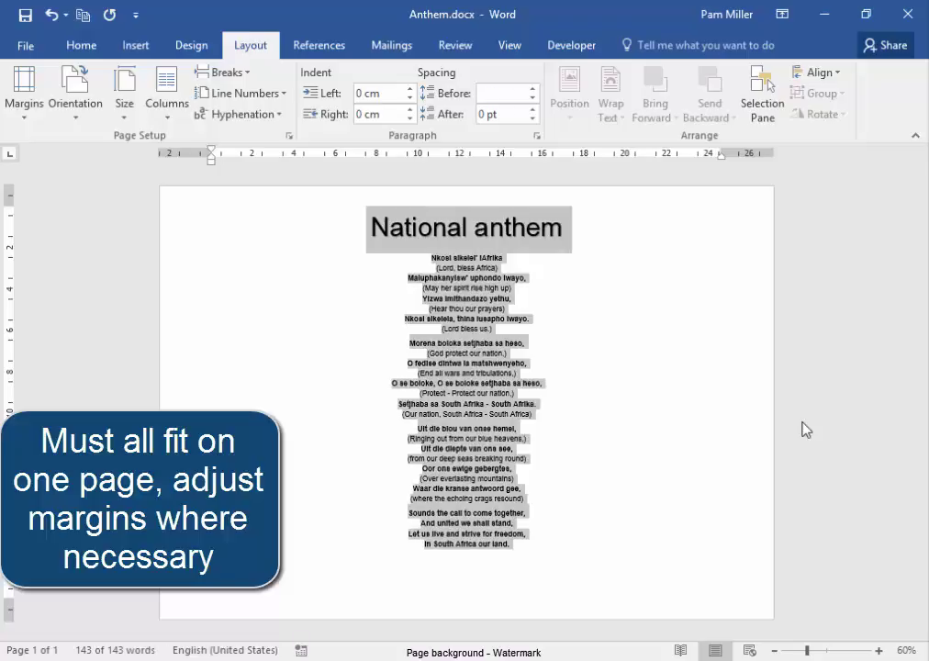
- Grow the selected anthem text from 10 to 11 pt
{"action": "left_click", "coordinate": [81, 51]}
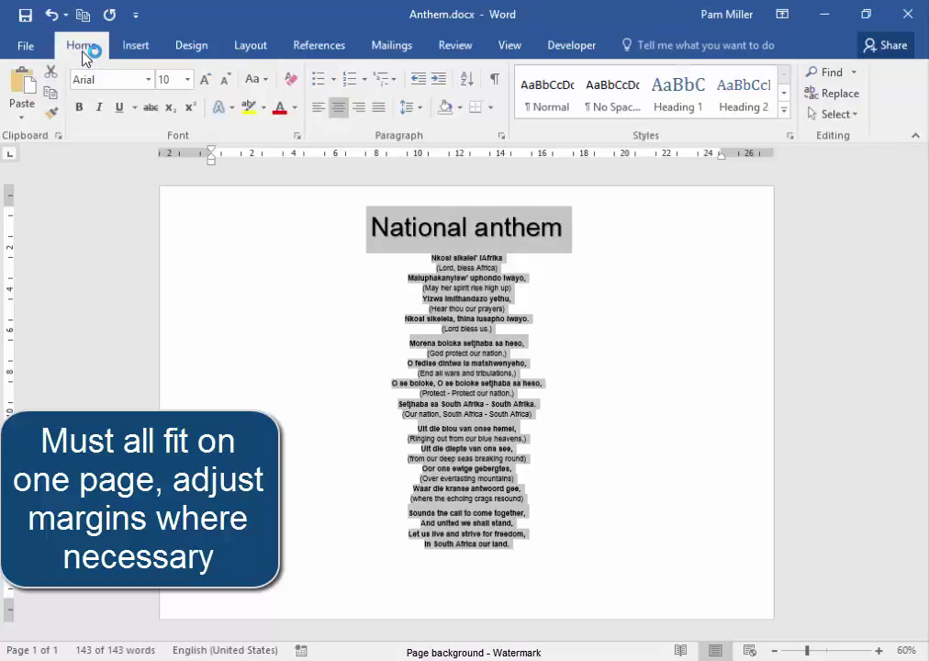
{"action": "left_click", "coordinate": [207, 81]}
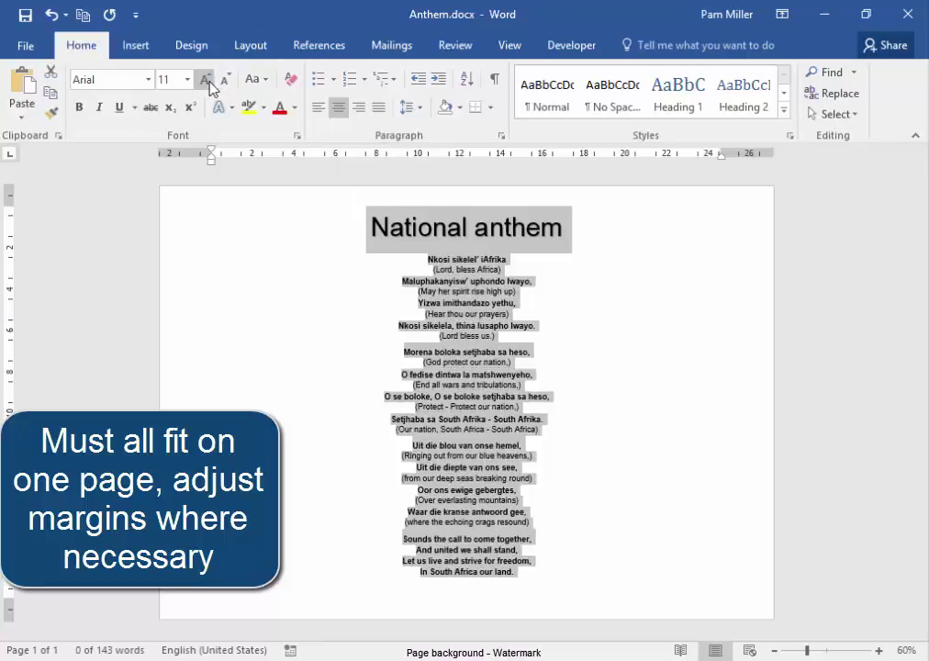
{"action": "left_click", "coordinate": [557, 454]}
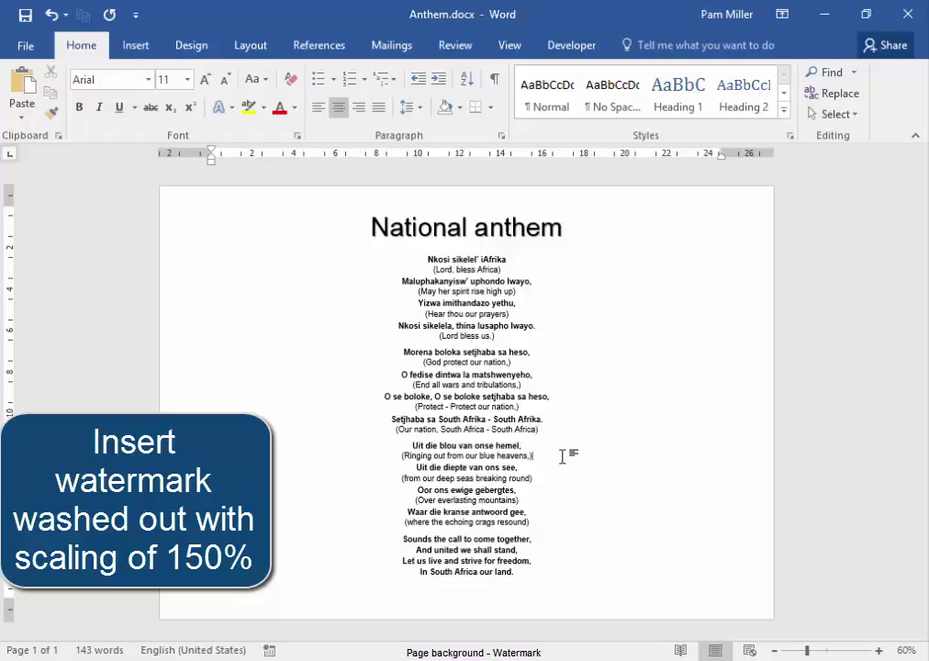
- Open the Watermark gallery on the Design tab
{"action": "left_click", "coordinate": [186, 51]}
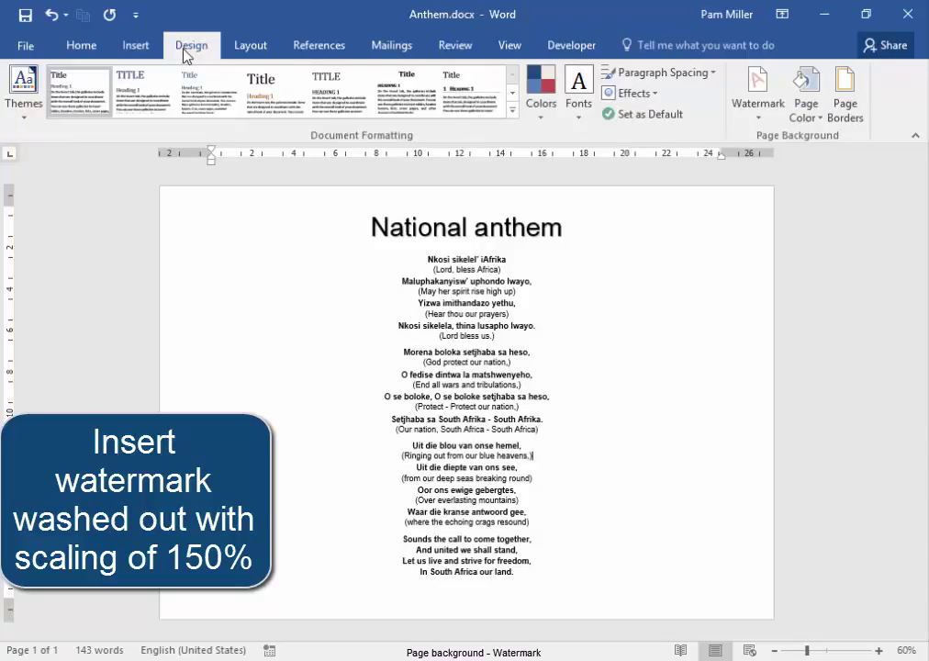
{"action": "left_click", "coordinate": [756, 112]}
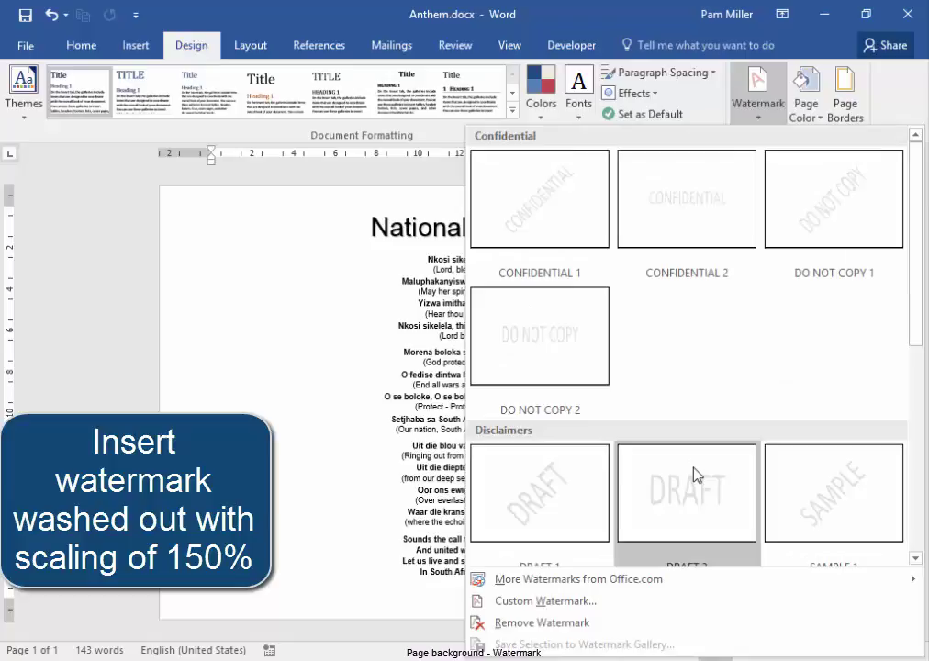
- In Custom Watermark, choose FLAG.JPG from the computer as a washed-out picture watermark
{"action": "left_click", "coordinate": [553, 609]}
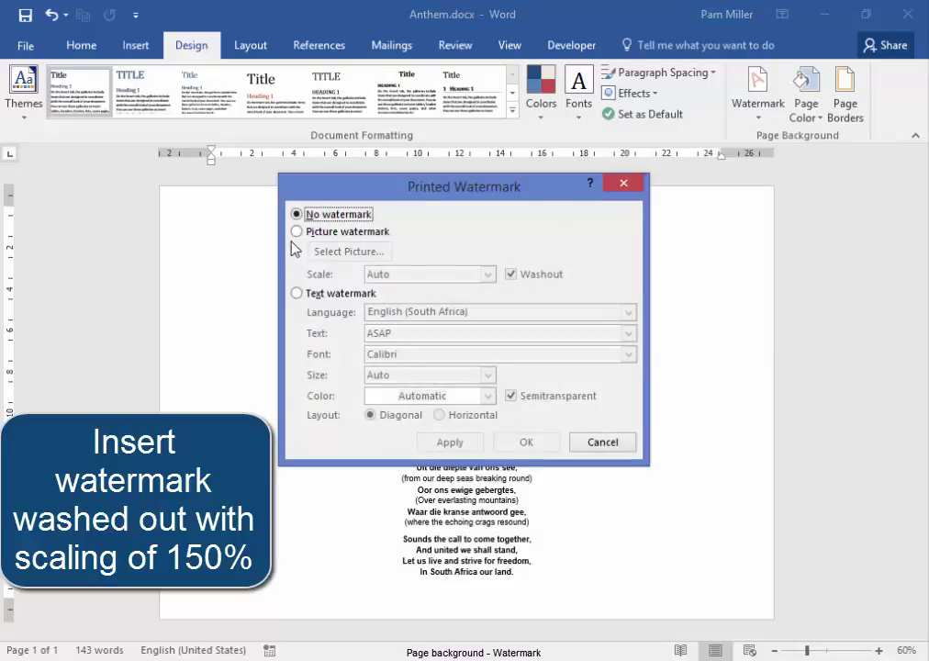
{"action": "left_click", "coordinate": [297, 232]}
{"action": "left_click", "coordinate": [347, 252]}
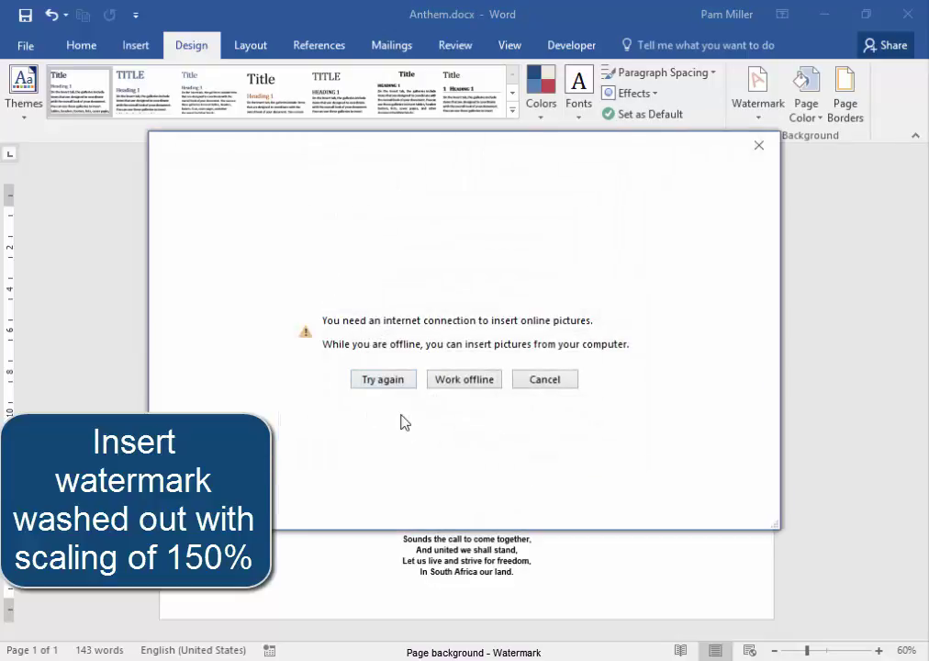
{"action": "left_click", "coordinate": [465, 380]}
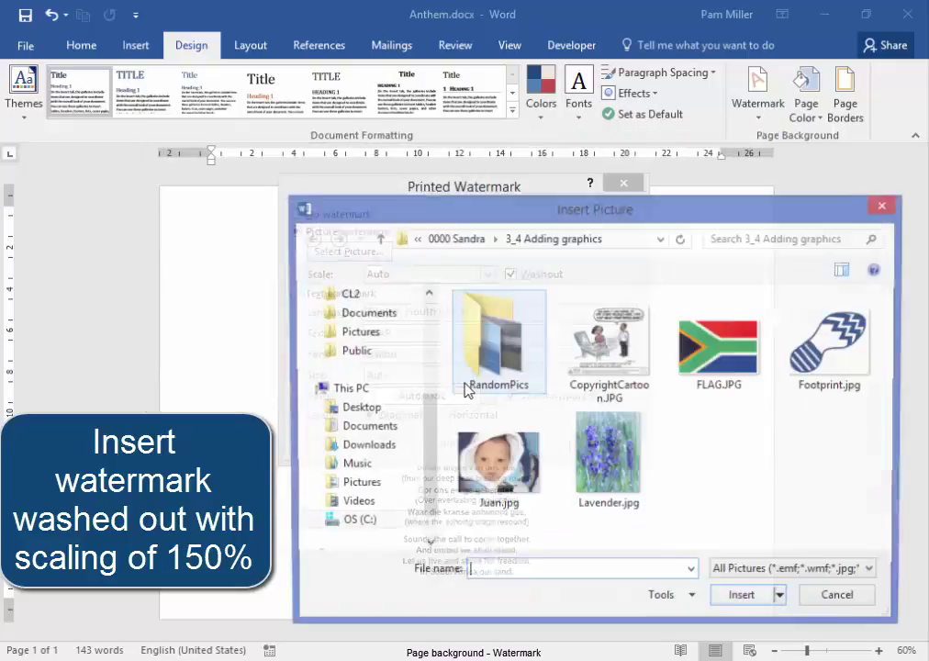
{"action": "left_click", "coordinate": [718, 353]}
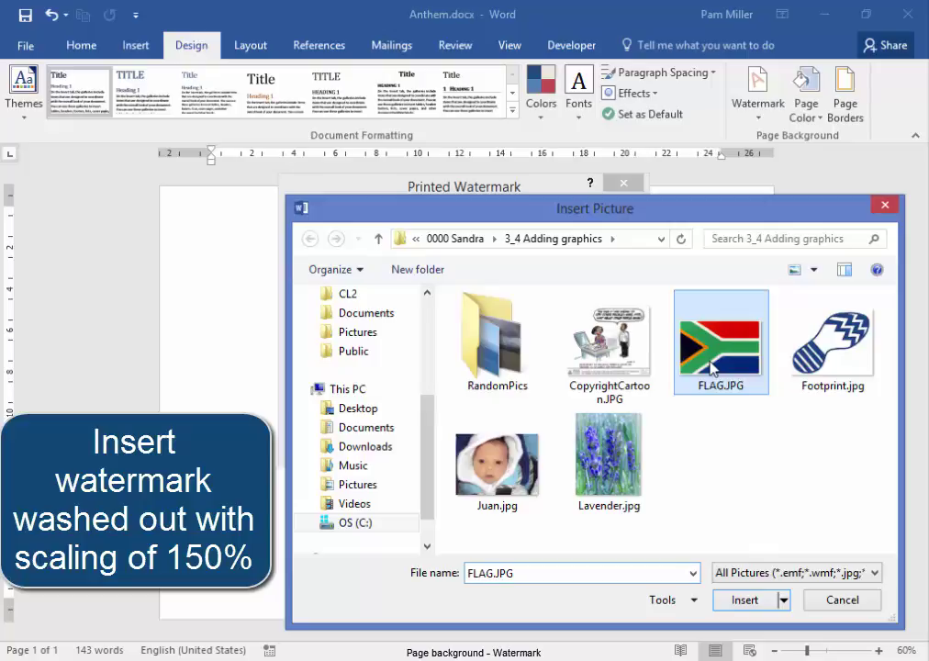
{"action": "left_click", "coordinate": [740, 600]}
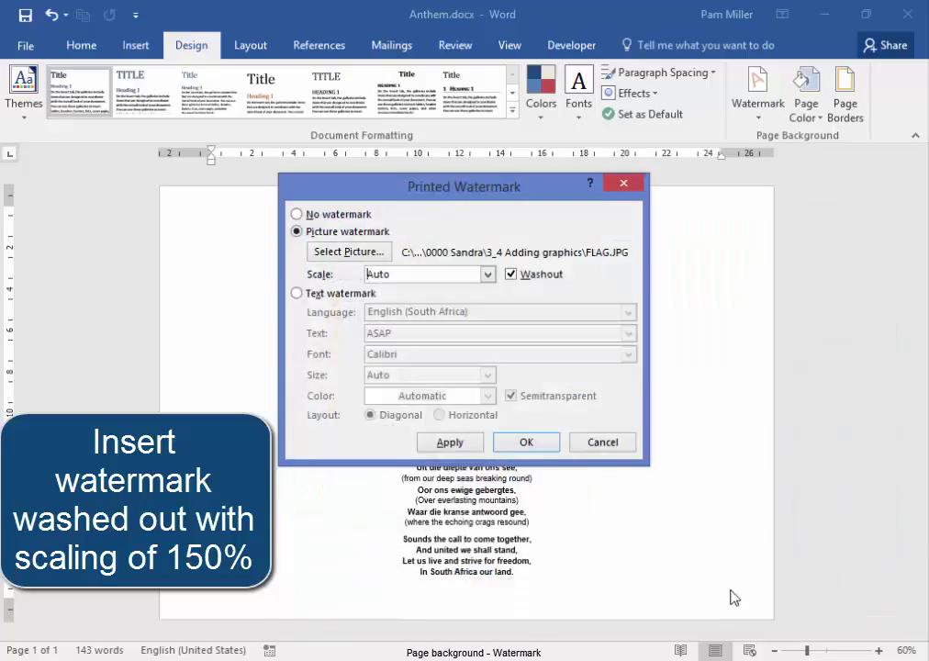
- Apply the washed-out FLAG.JPG watermark at 150% scale behind the anthem text
{"action": "left_click", "coordinate": [488, 274]}
{"action": "left_click", "coordinate": [426, 325]}
{"action": "left_click", "coordinate": [526, 441]}
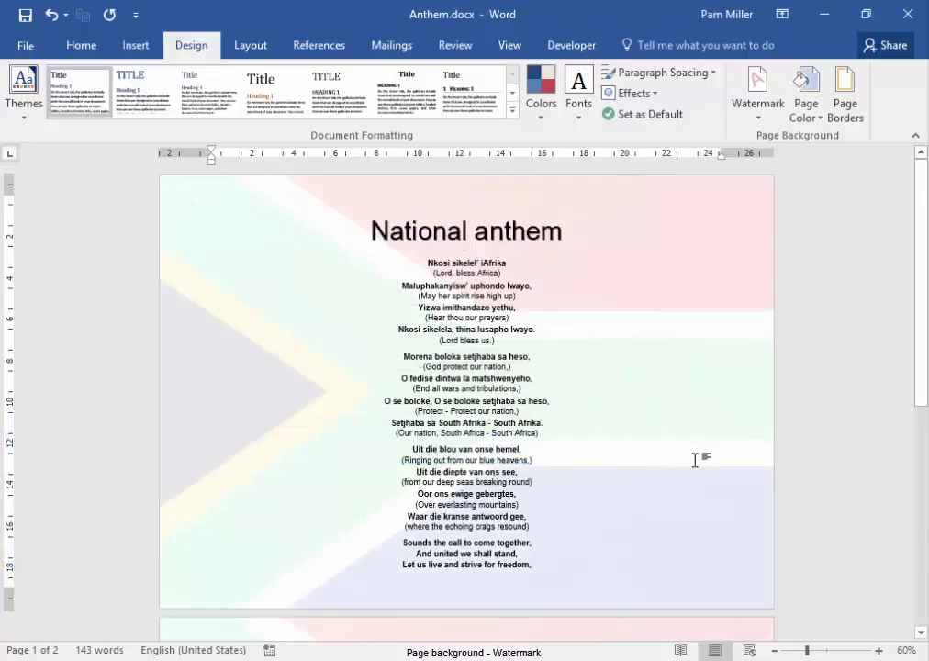
{"action": "left_click", "coordinate": [695, 462]}
{"action": "scroll", "coordinate": [694, 461], "scroll_direction": "down", "scroll_amount": 2}
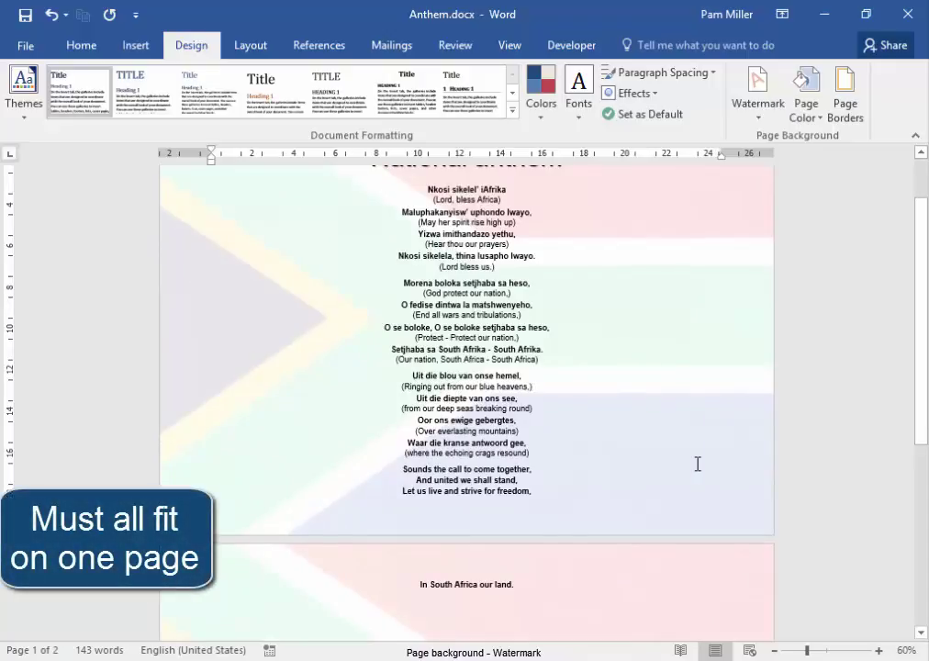
- Select all the anthem text and decrease its font size from 11 to 10 pt
{"action": "key", "text": "ctrl+a"}
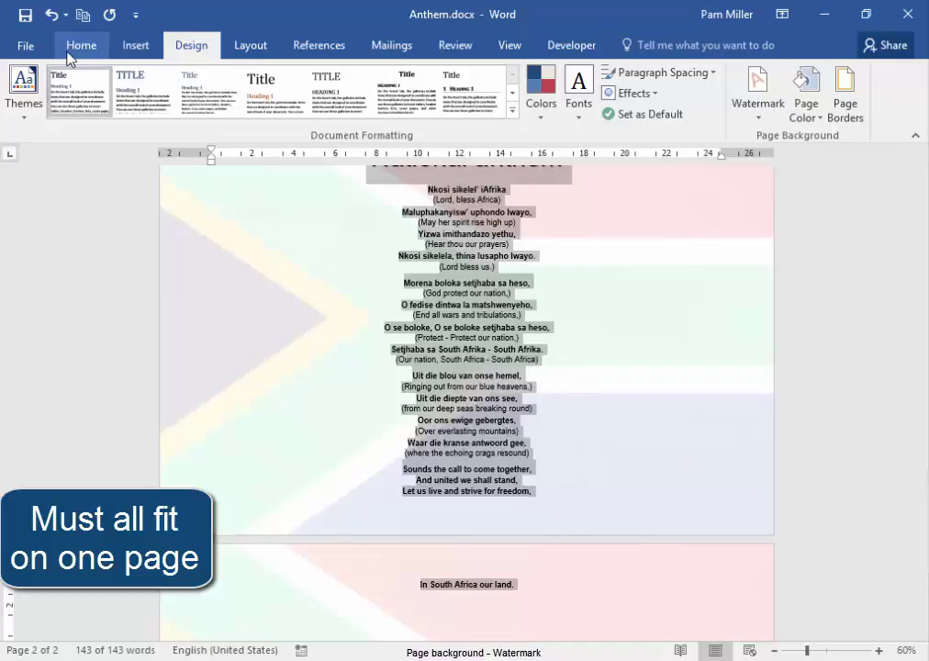
{"action": "left_click", "coordinate": [69, 53]}
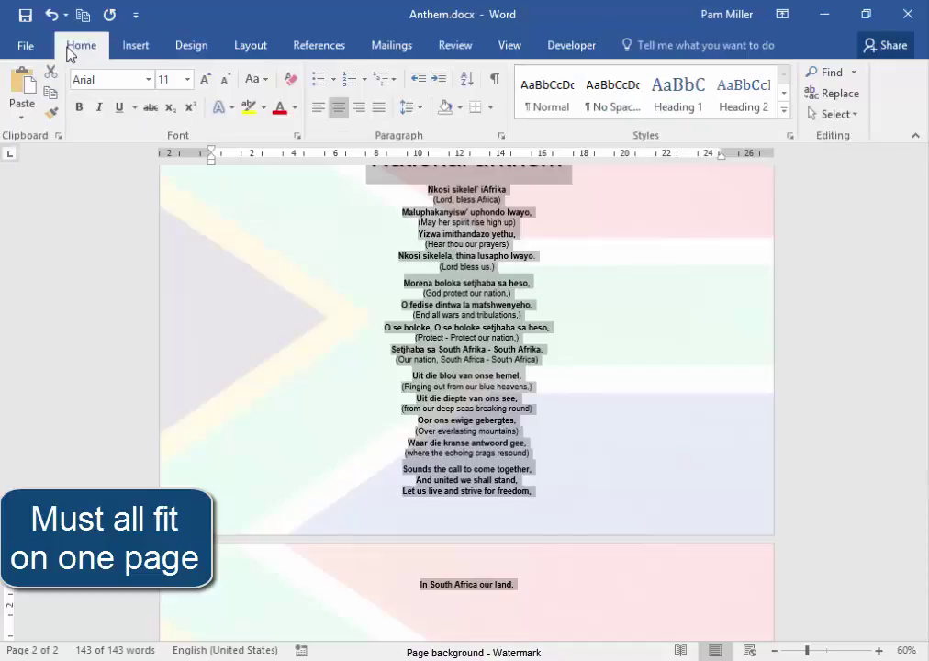
{"action": "left_click", "coordinate": [224, 85]}
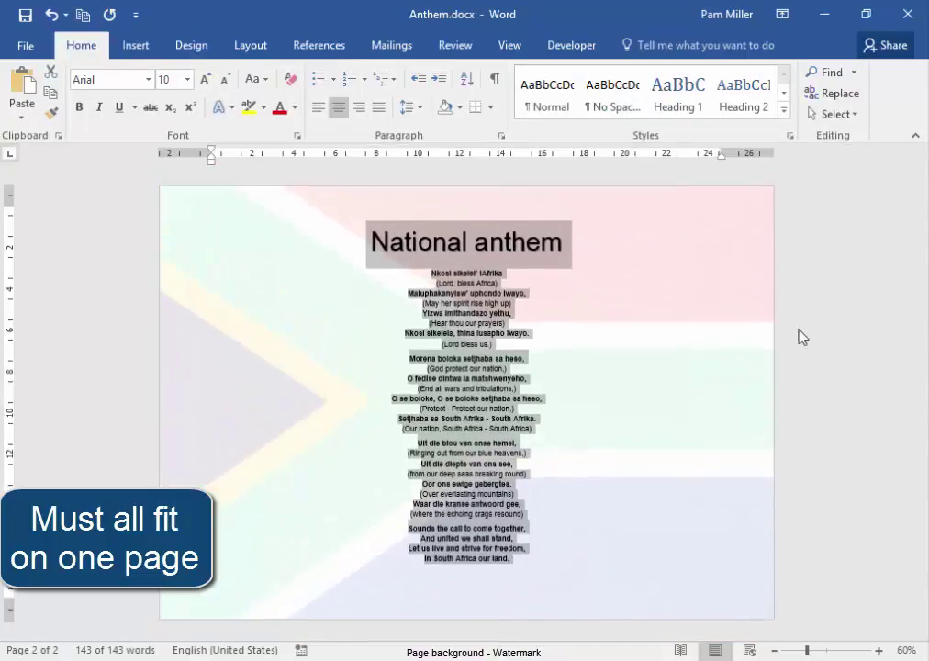
{"action": "left_click", "coordinate": [862, 354]}
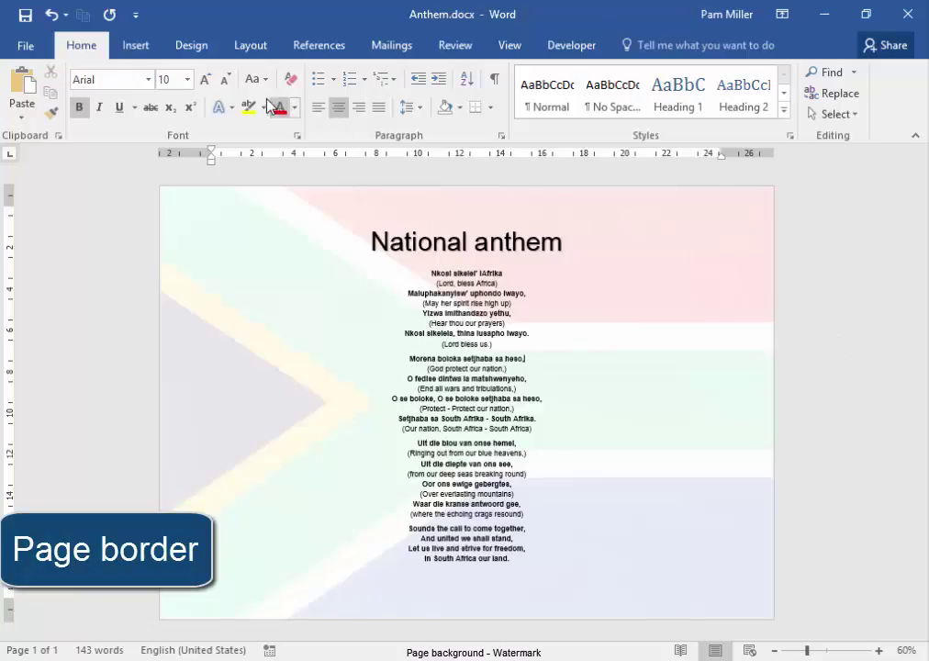
- Open the Borders and Shading dialog from the Home ribbon's Borders dropdown
{"action": "left_click", "coordinate": [194, 48]}
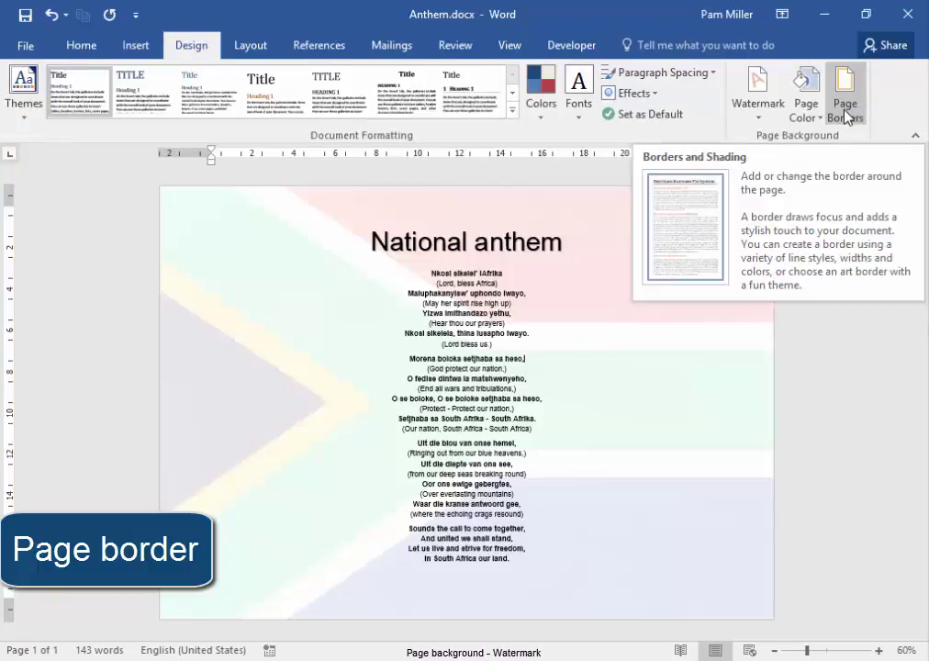
{"action": "left_click", "coordinate": [73, 52]}
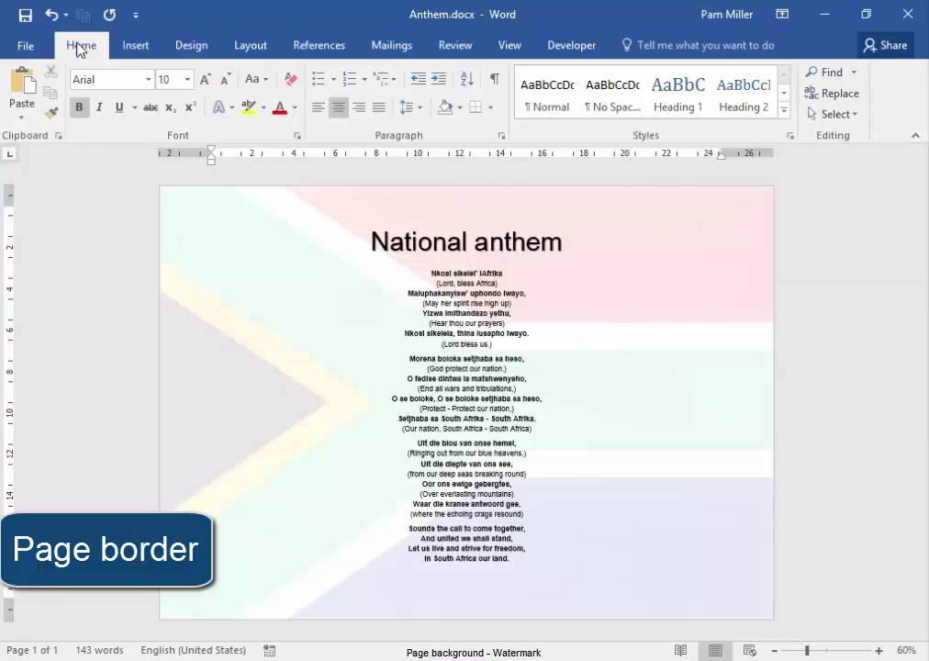
{"action": "left_click", "coordinate": [492, 109]}
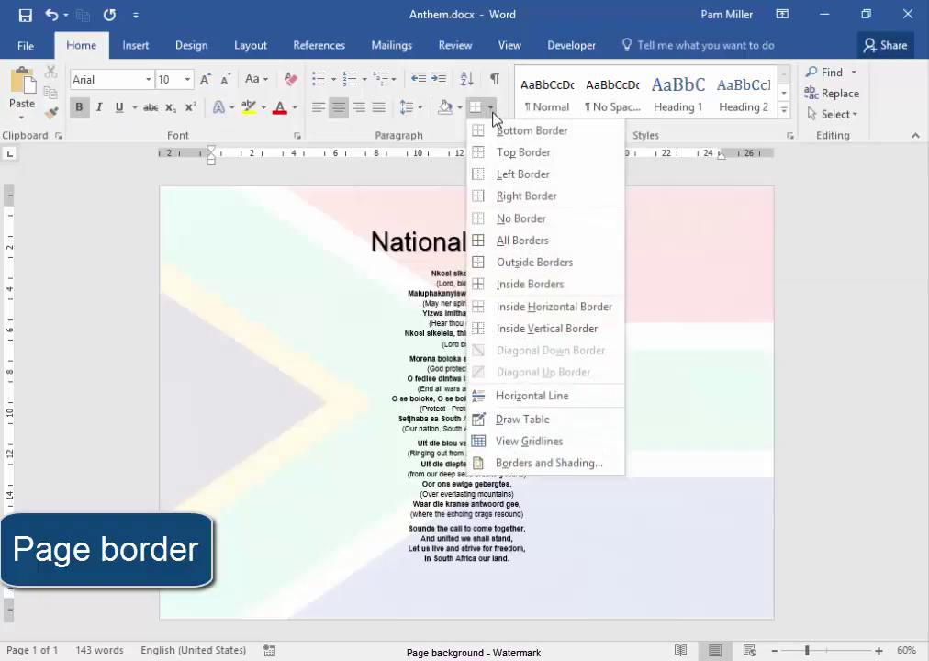
{"action": "left_click", "coordinate": [532, 464]}
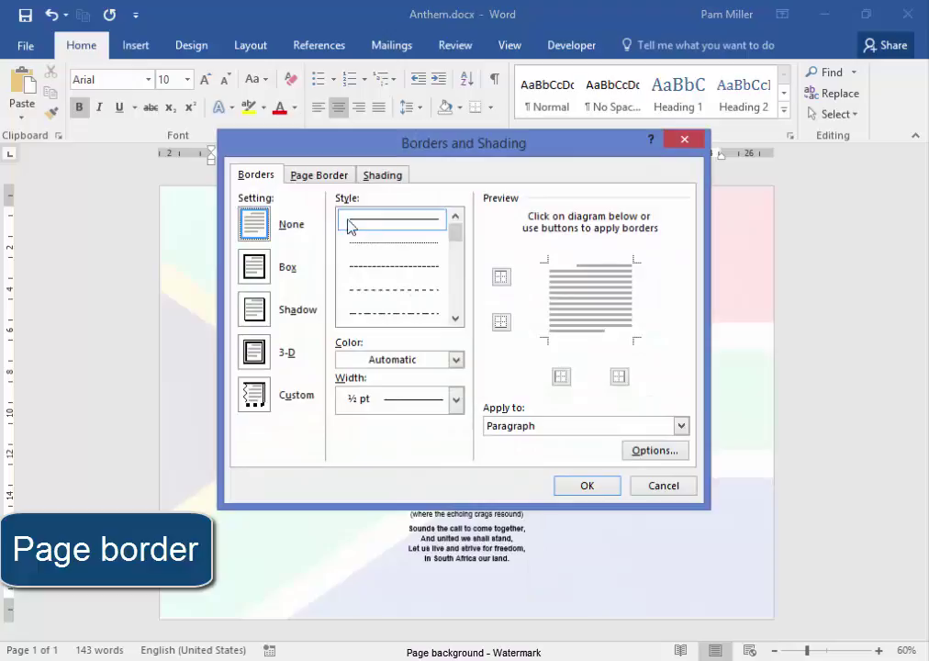
- Choose a 31 pt art page border from the Art list, applied to the whole document
{"action": "left_click", "coordinate": [329, 179]}
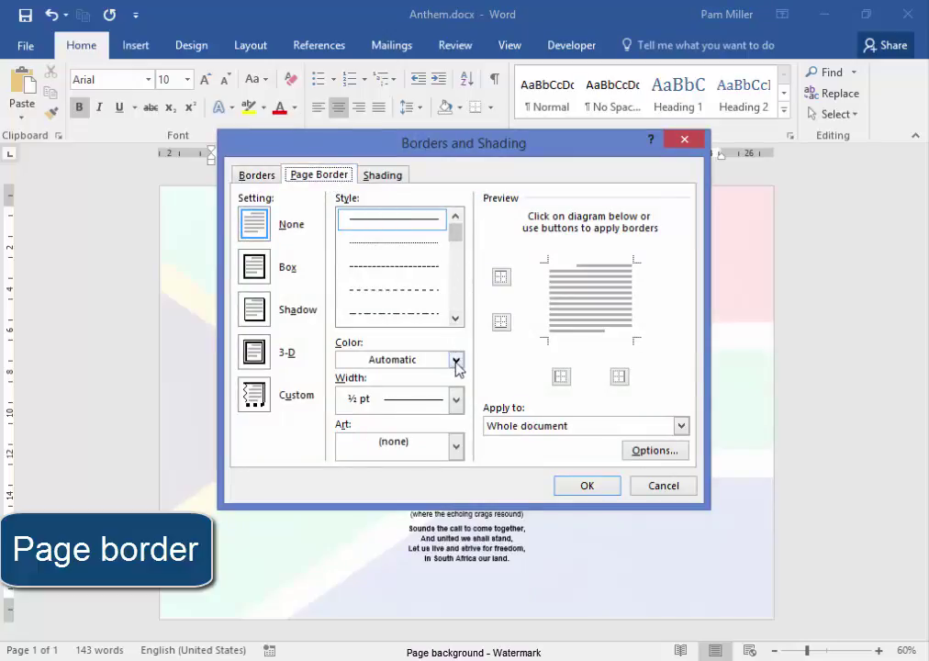
{"action": "left_click_drag", "start_coordinate": [459, 239], "coordinate": [463, 293]}
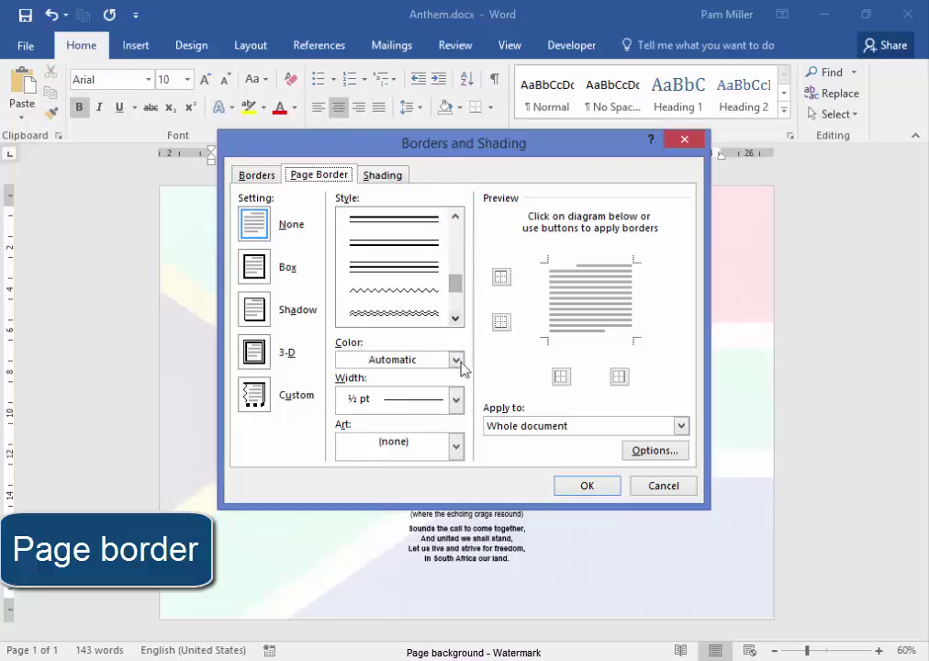
{"action": "left_click", "coordinate": [456, 447]}
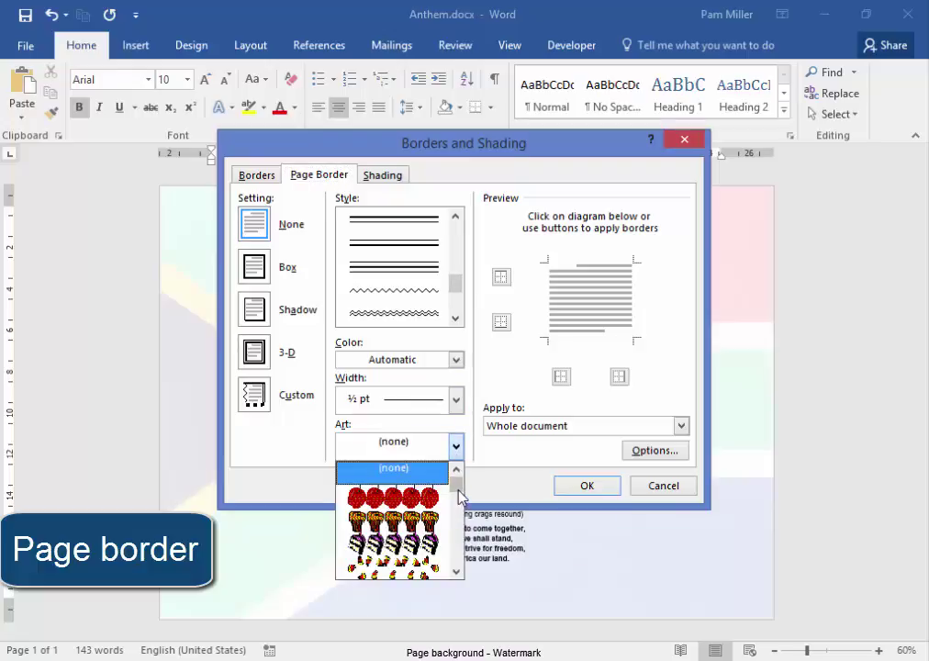
{"action": "left_click_drag", "start_coordinate": [458, 494], "coordinate": [462, 563]}
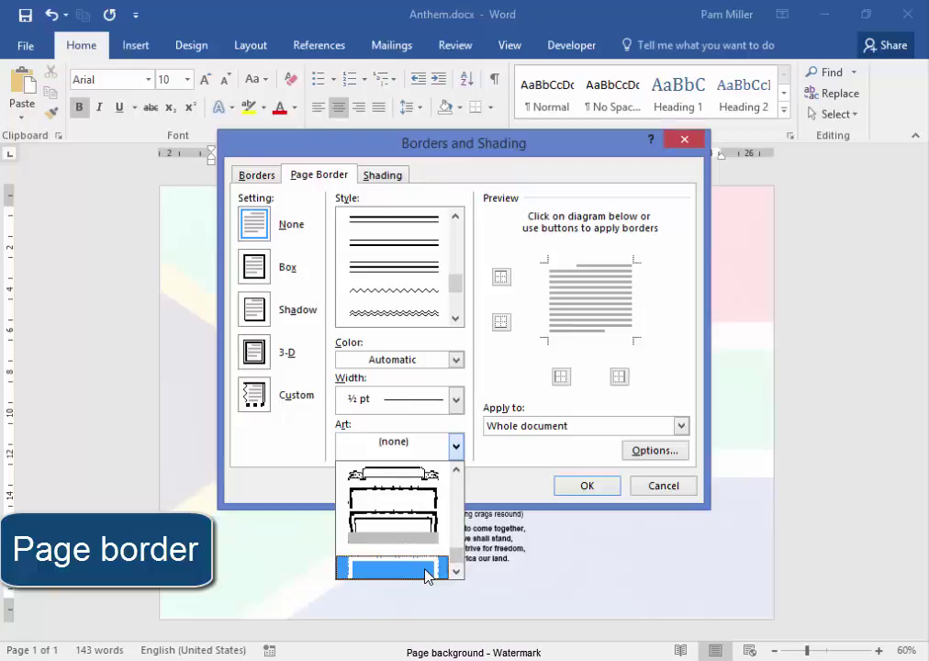
{"action": "left_click", "coordinate": [428, 569]}
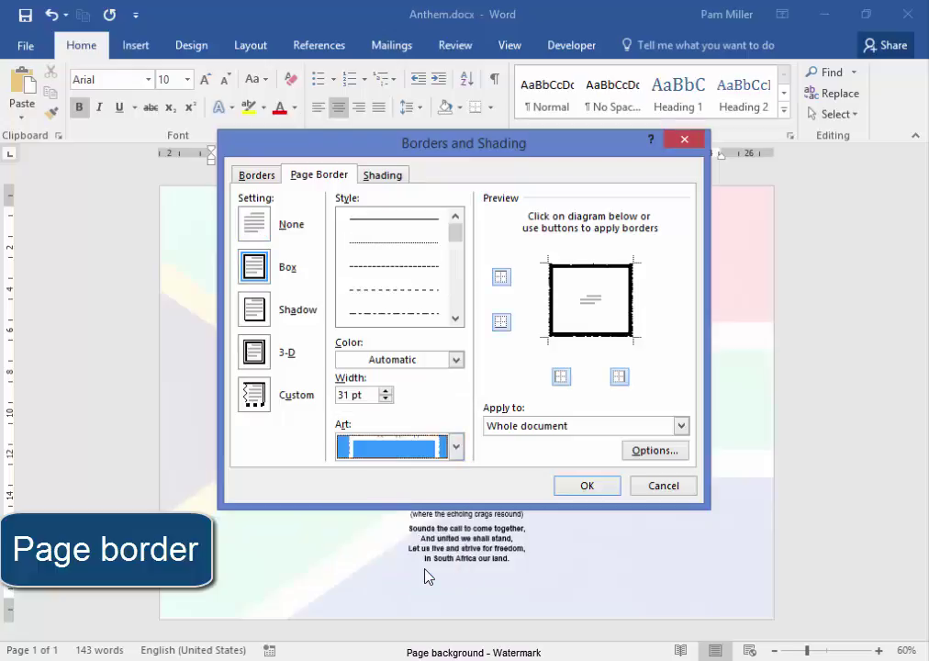
- Set the art border colour to black, replacing a trial red, and apply it
{"action": "left_click", "coordinate": [456, 359]}
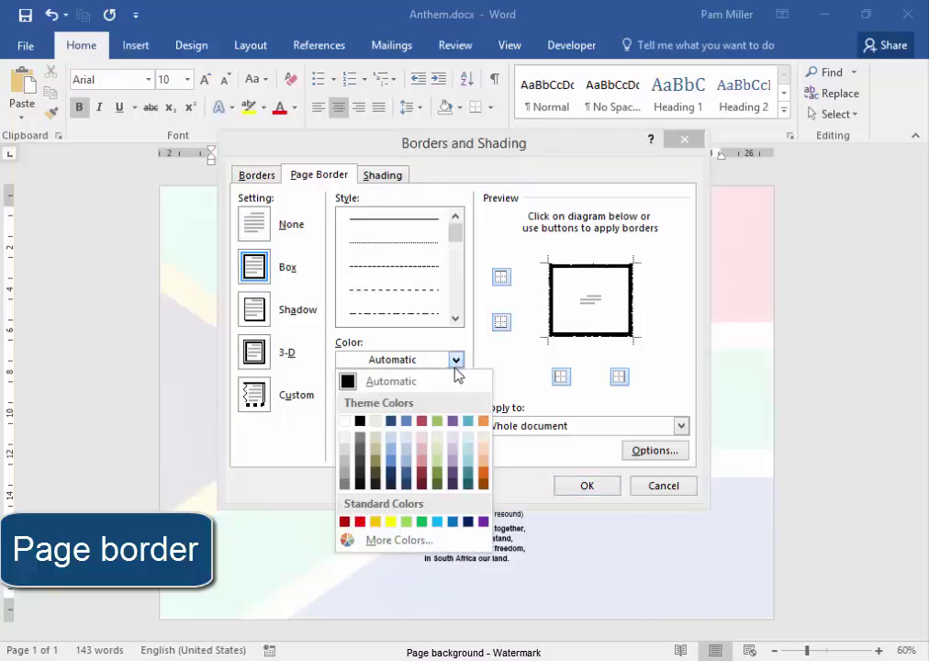
{"action": "left_click", "coordinate": [360, 522]}
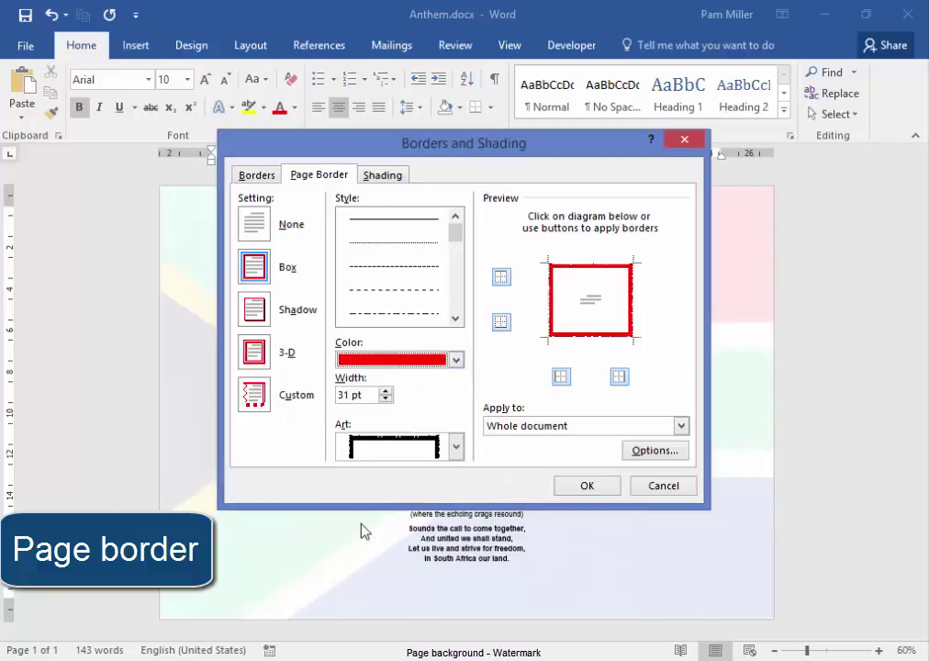
{"action": "left_click", "coordinate": [456, 362]}
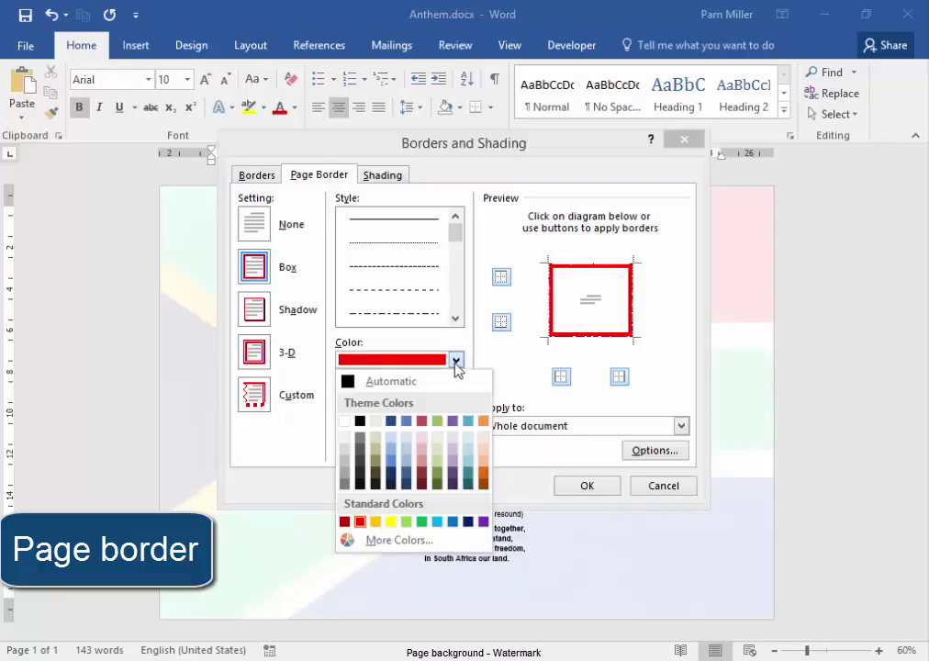
{"action": "left_click", "coordinate": [360, 422]}
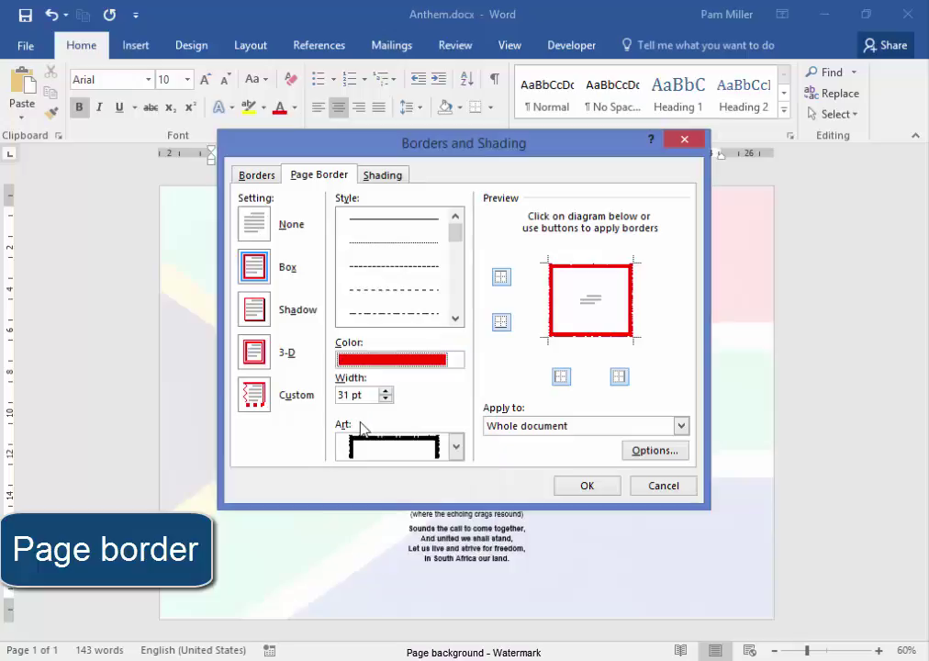
{"action": "left_click", "coordinate": [587, 486]}
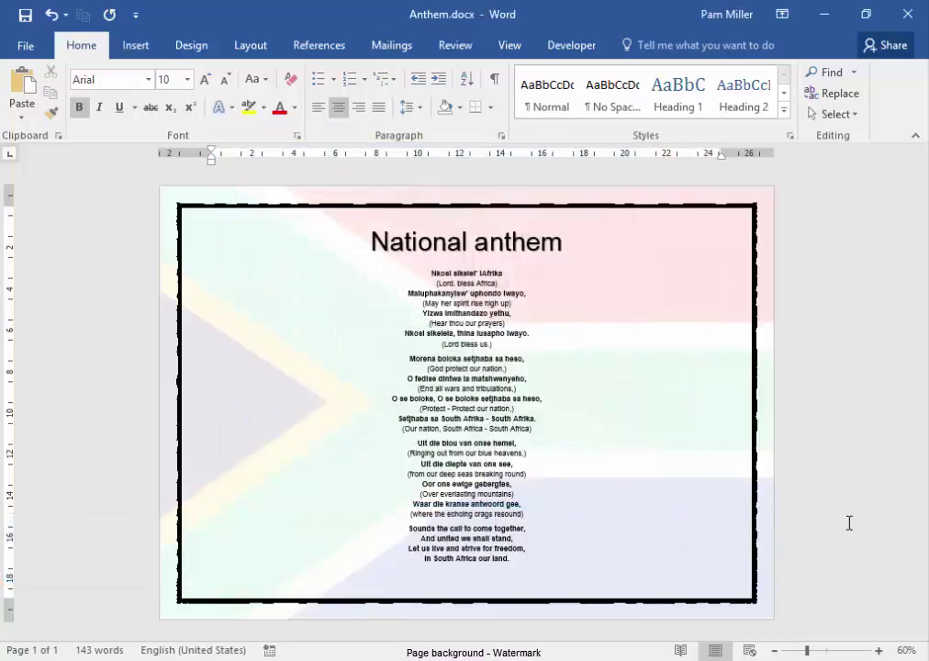